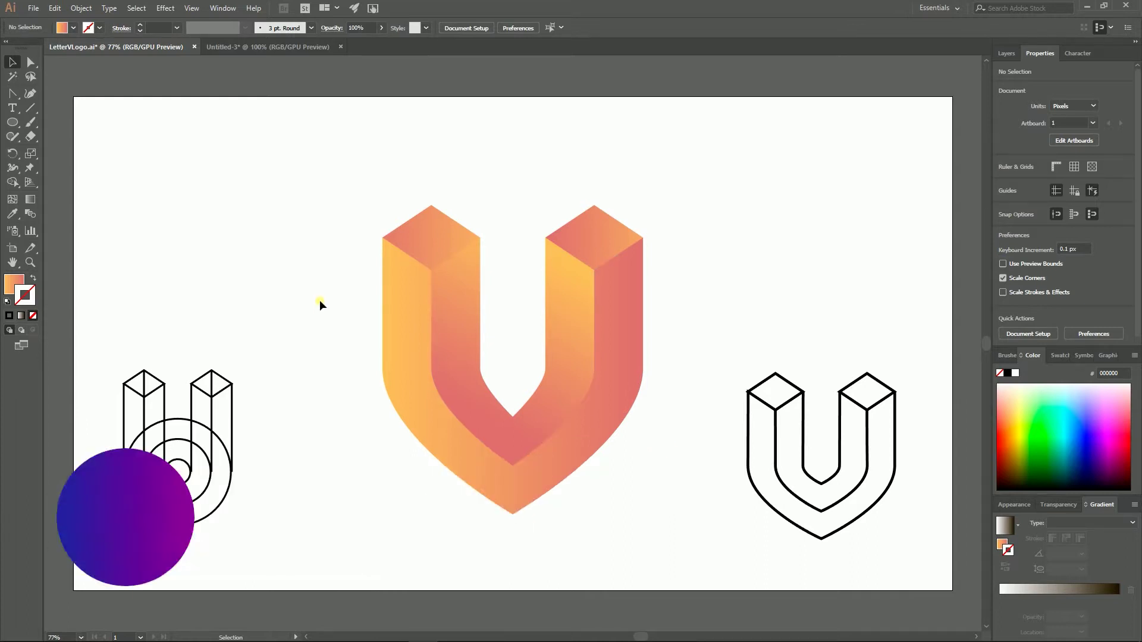
- Dismiss the New Document dialog unchanged and switch to the Untitled-3 document
key("ctrl")
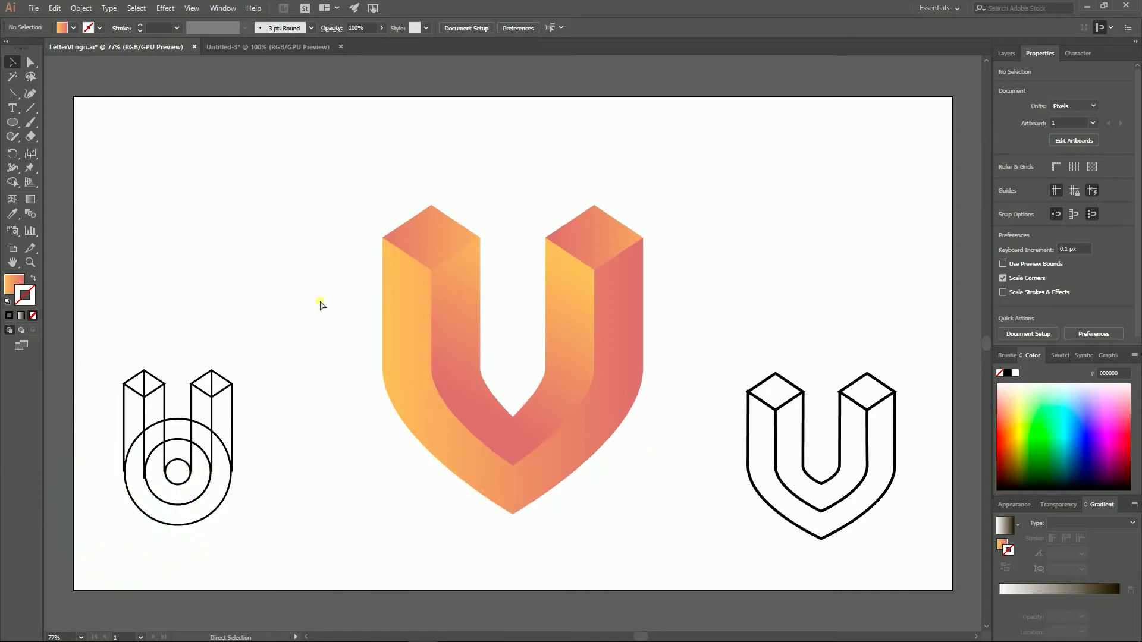
key("ctrl+n")
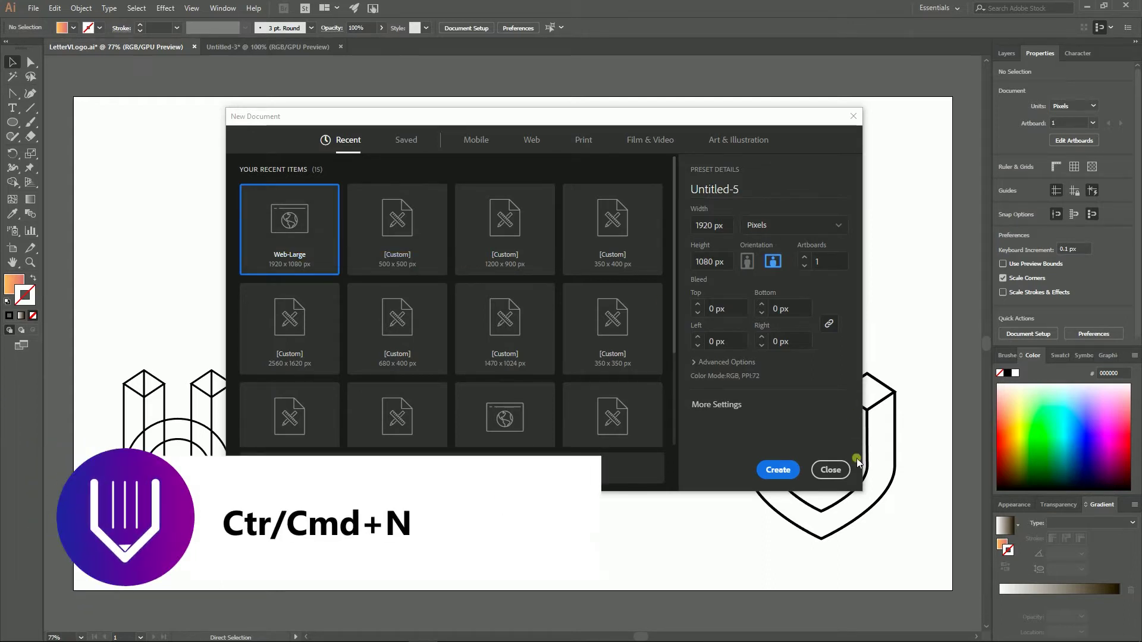
left_click(843, 474)
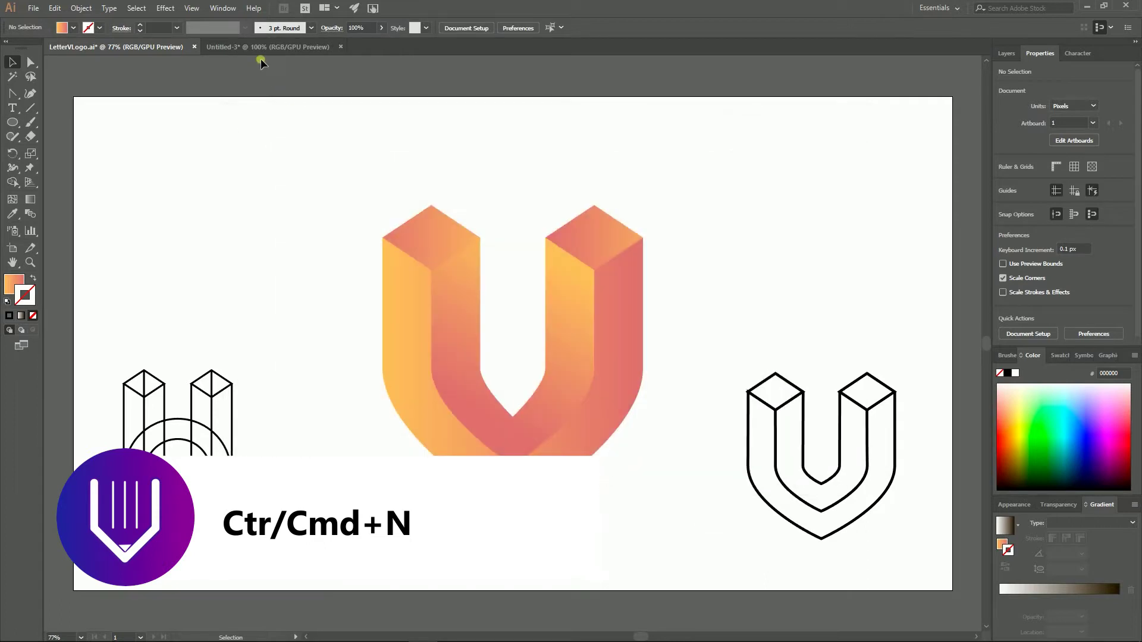
left_click(268, 47)
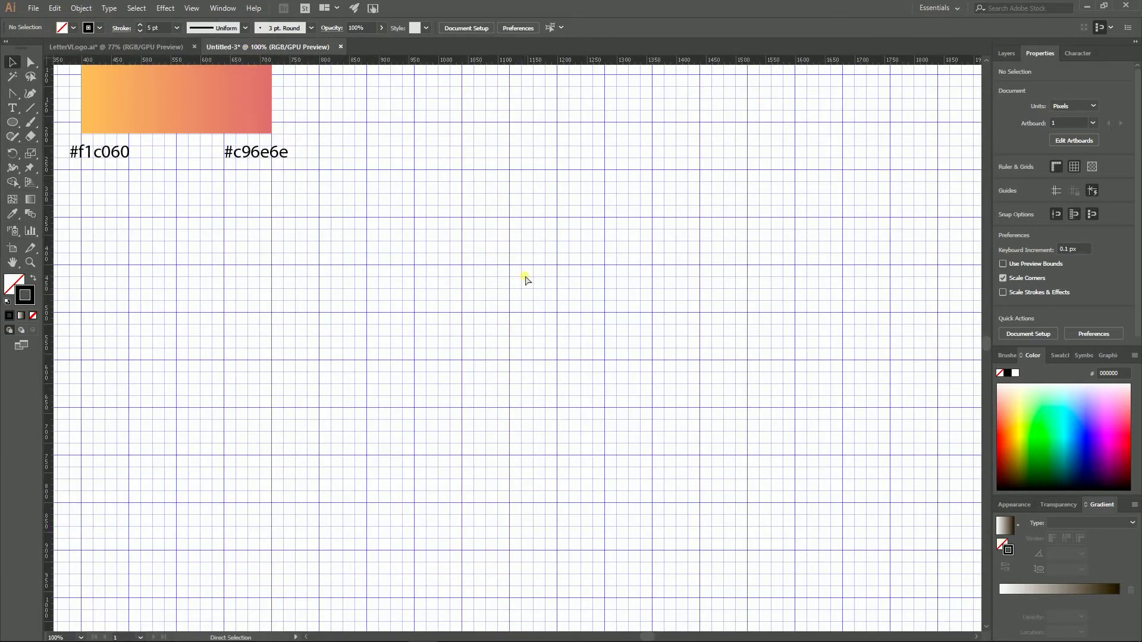
- Toggle the grid off and on, check the View menu, and pick the Ellipse tool
key("ctrl+apostrophe")
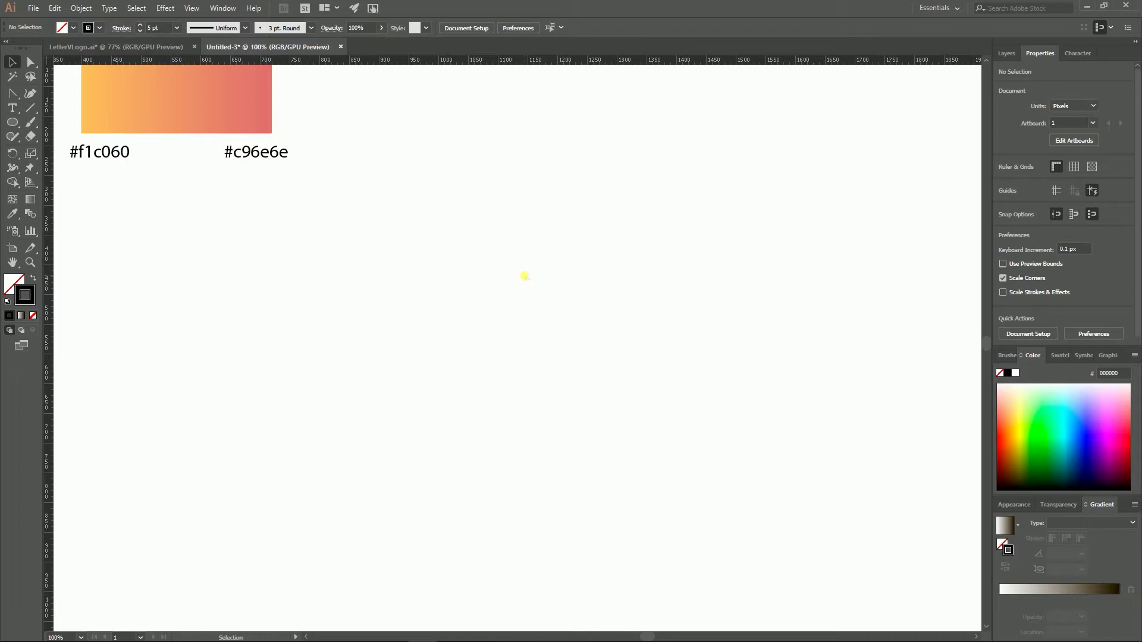
key("ctrl+apostrophe")
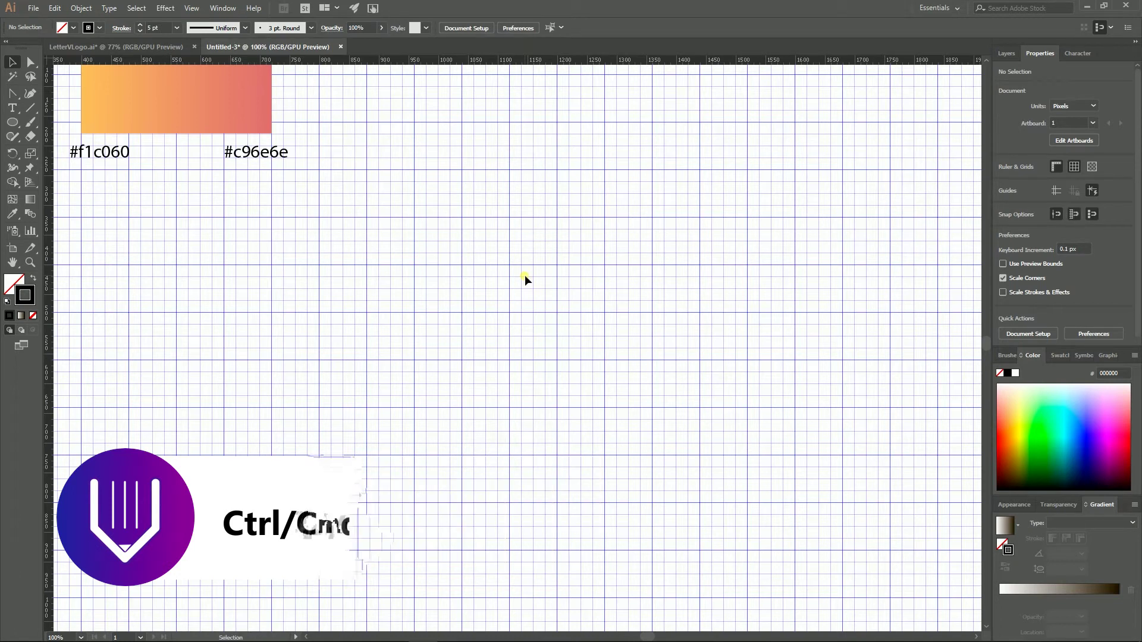
left_click(197, 8)
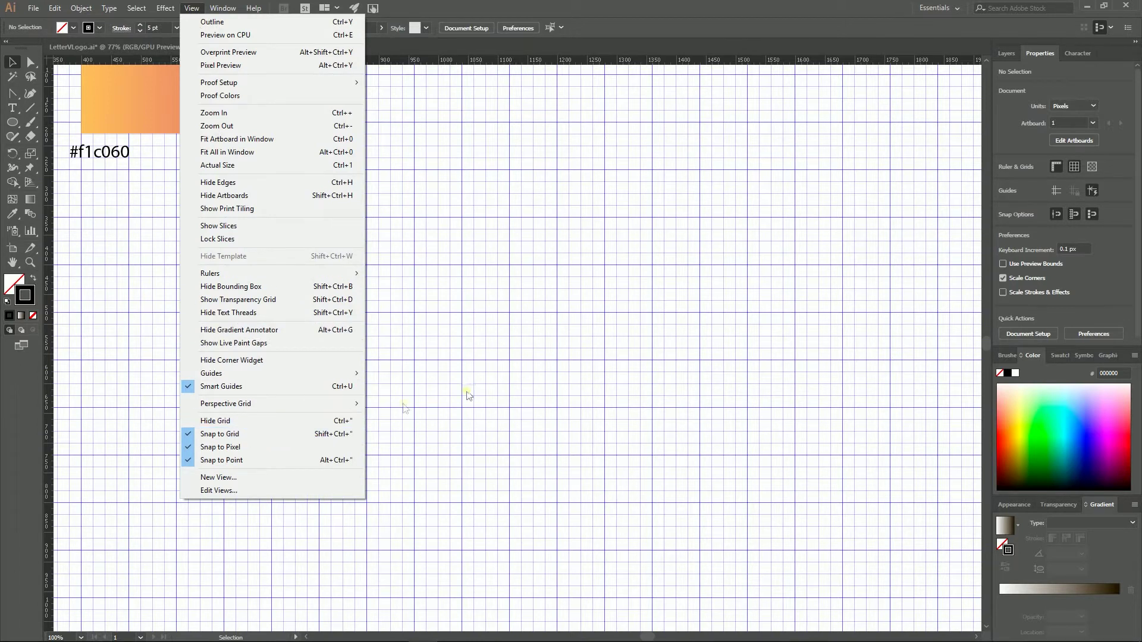
left_click(564, 356)
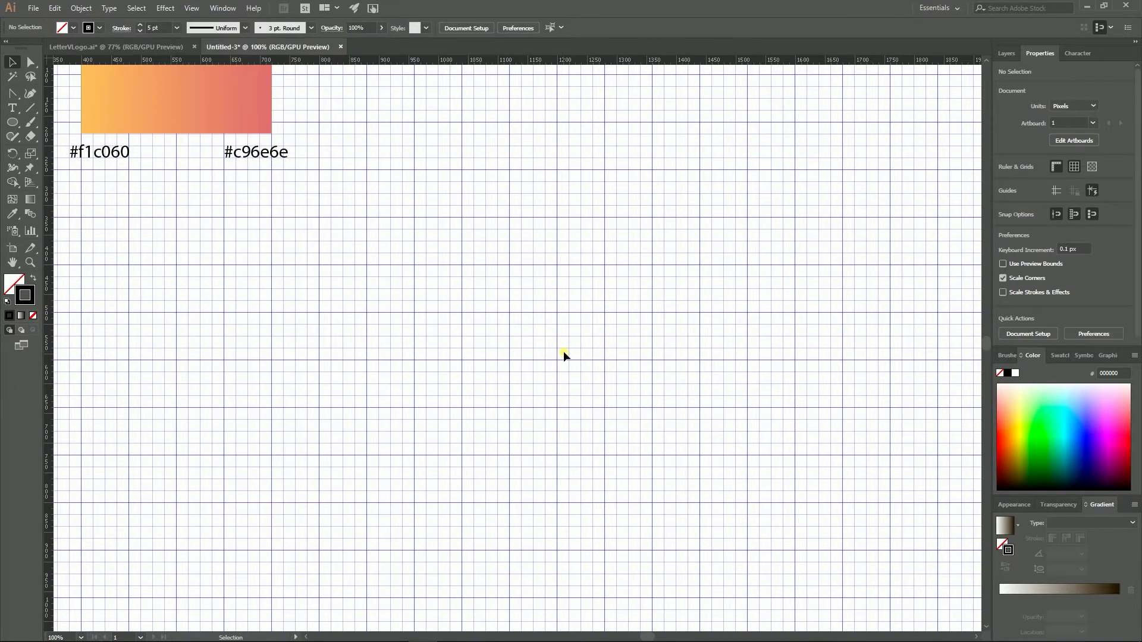
key("l")
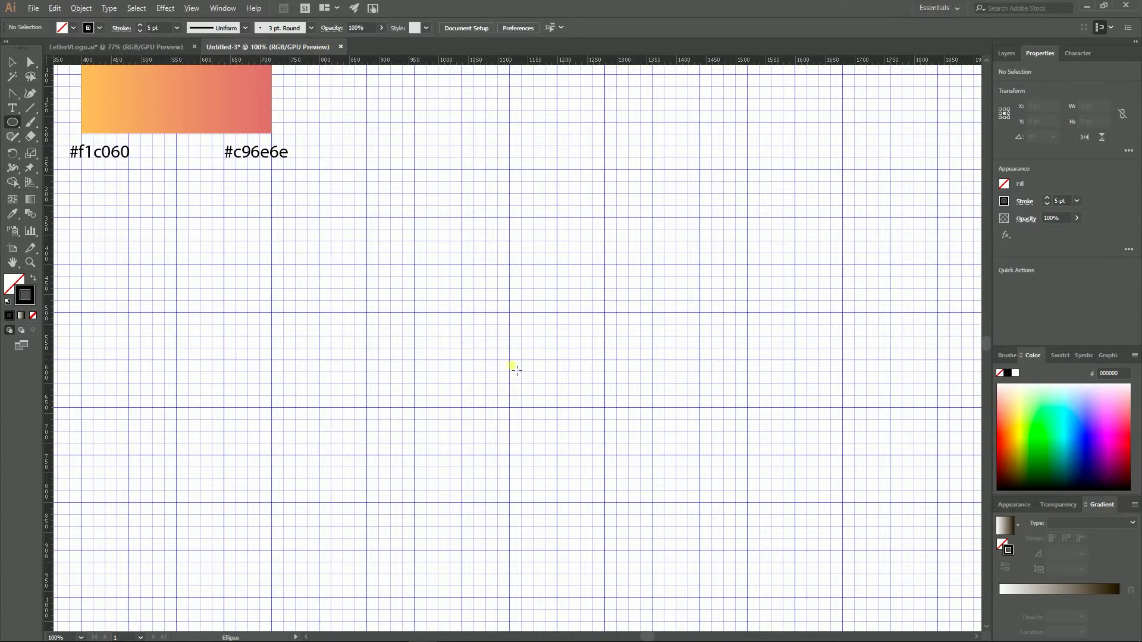
- Draw a 320 px circle at the canvas centre and scale a front copy to 200 px
left_click_drag(512, 367, 553, 454)
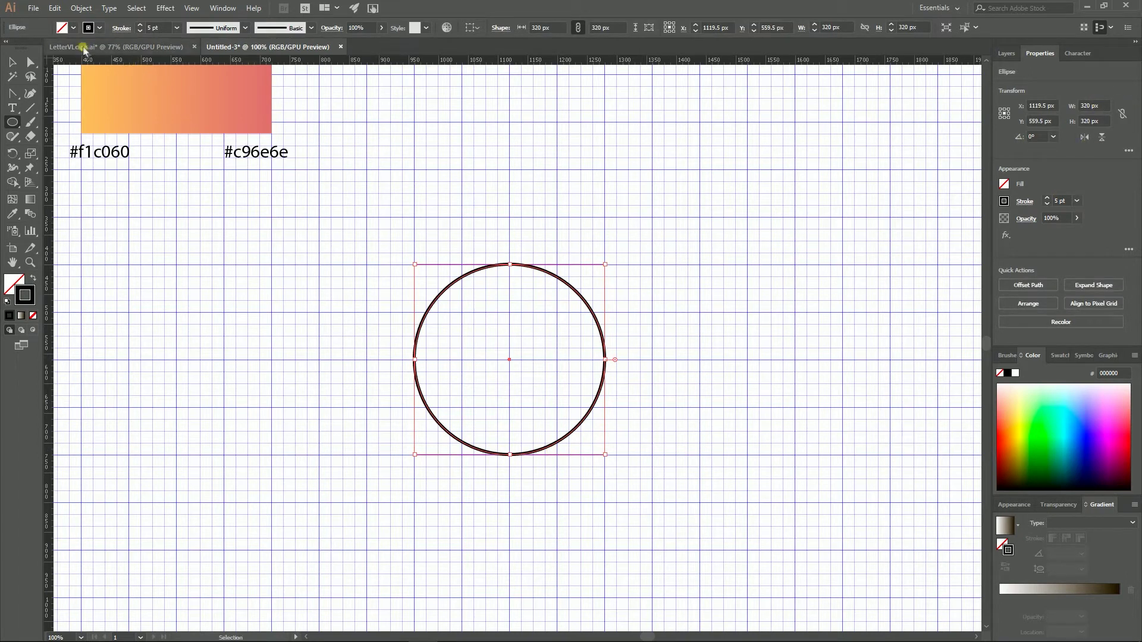
key("v")
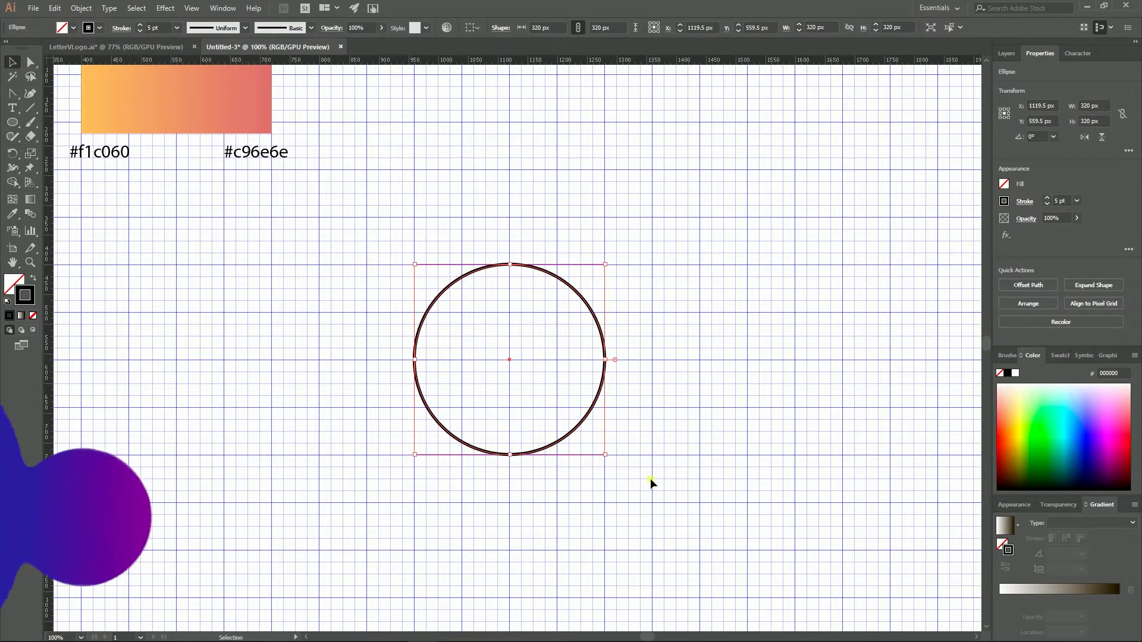
key("ctrl+c")
key("ctrl+f")
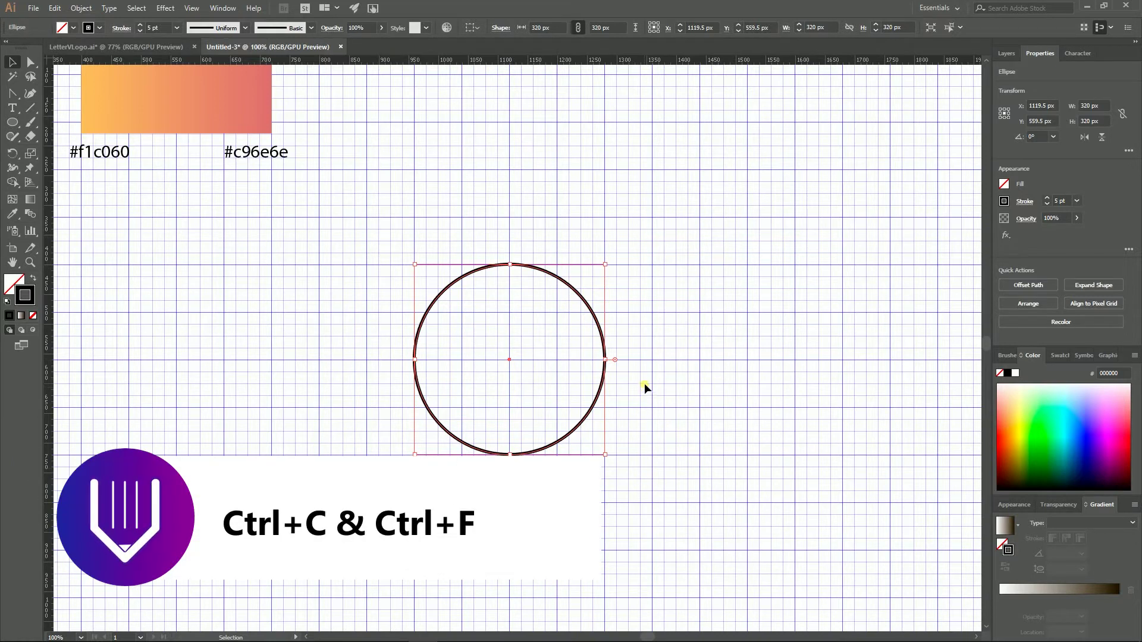
key("a")
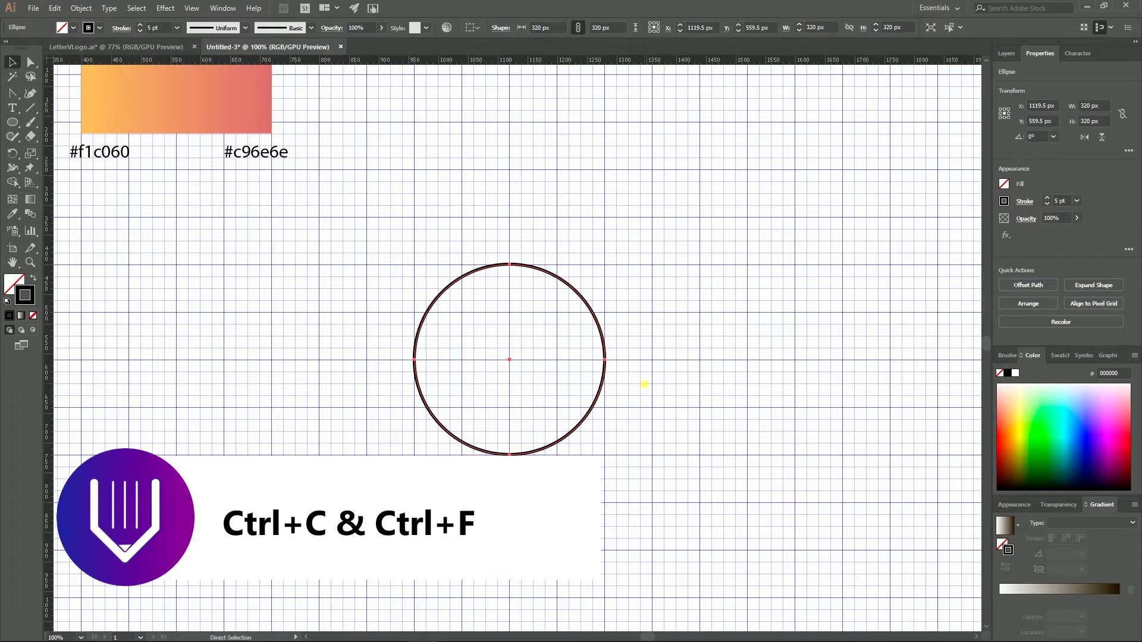
key("v")
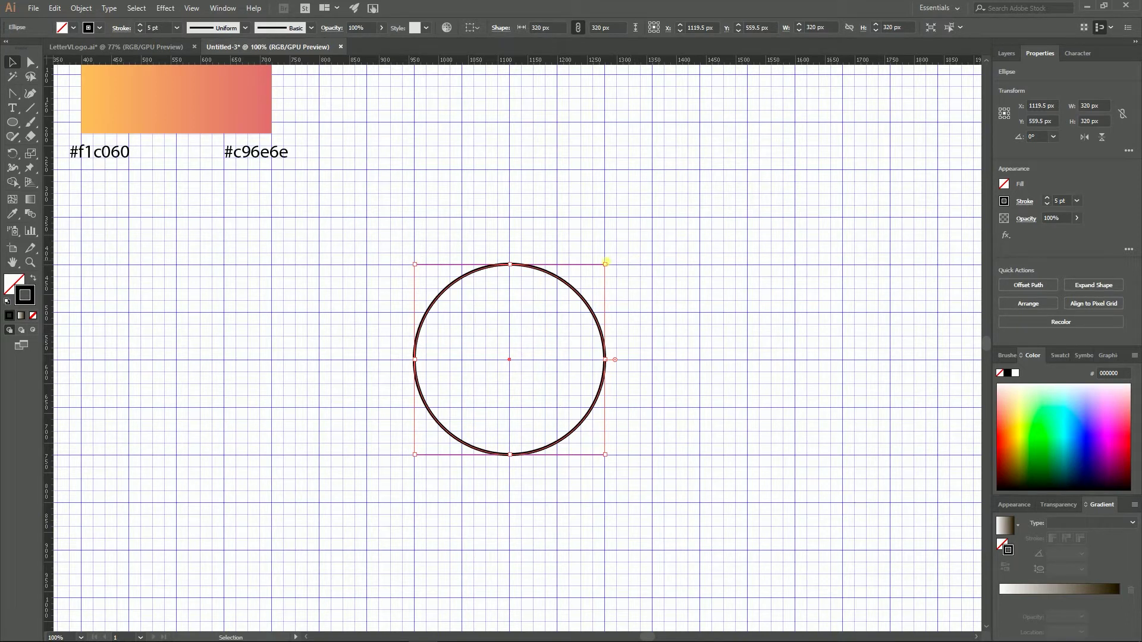
left_click_drag(605, 264, 589, 303)
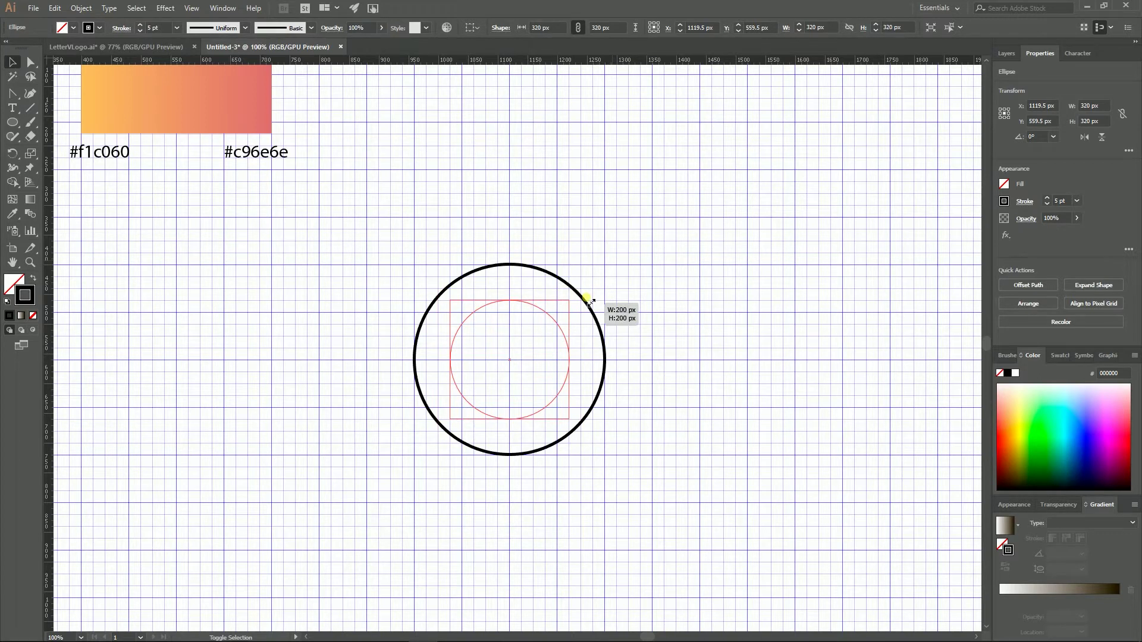
left_click_drag(589, 303, 589, 303)
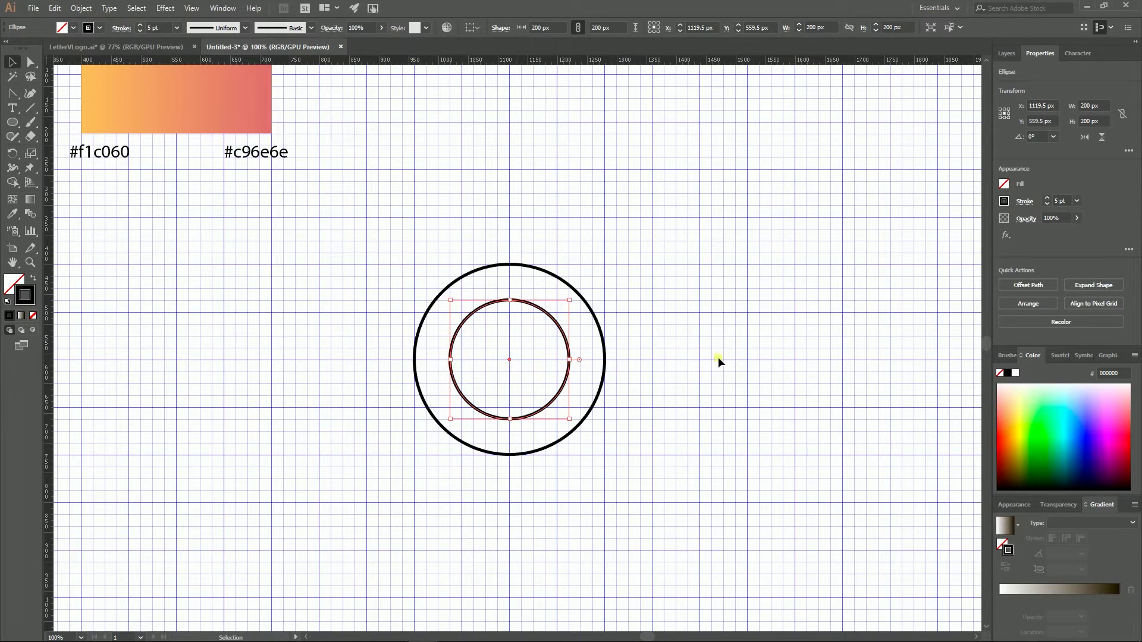
- Scale another front copy down to 80 px for the innermost circle
key("a")
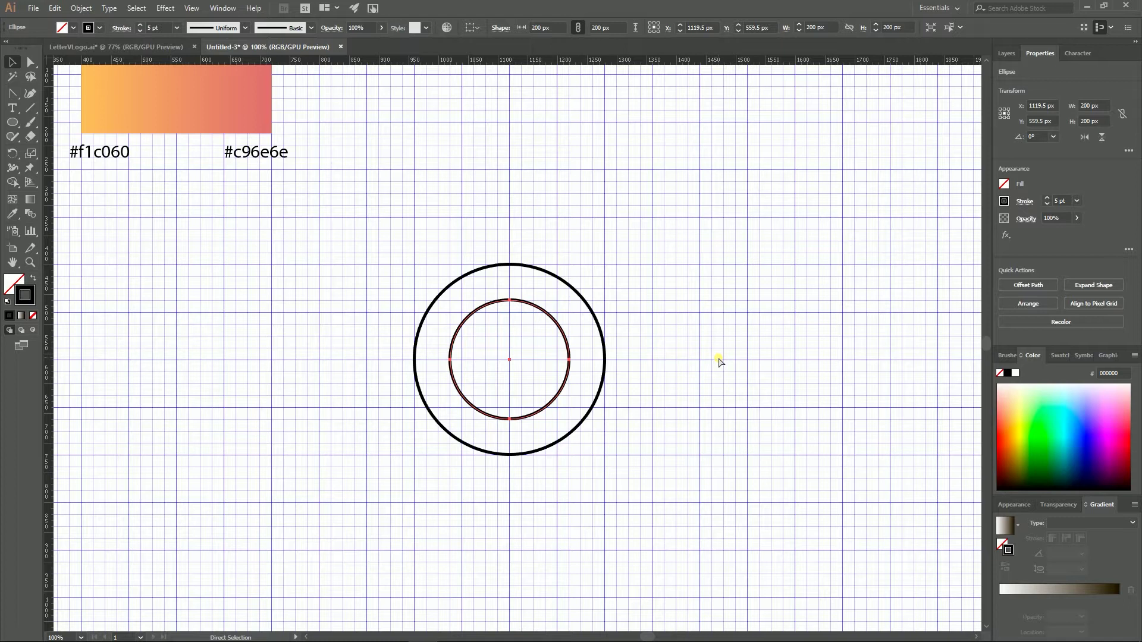
key("v")
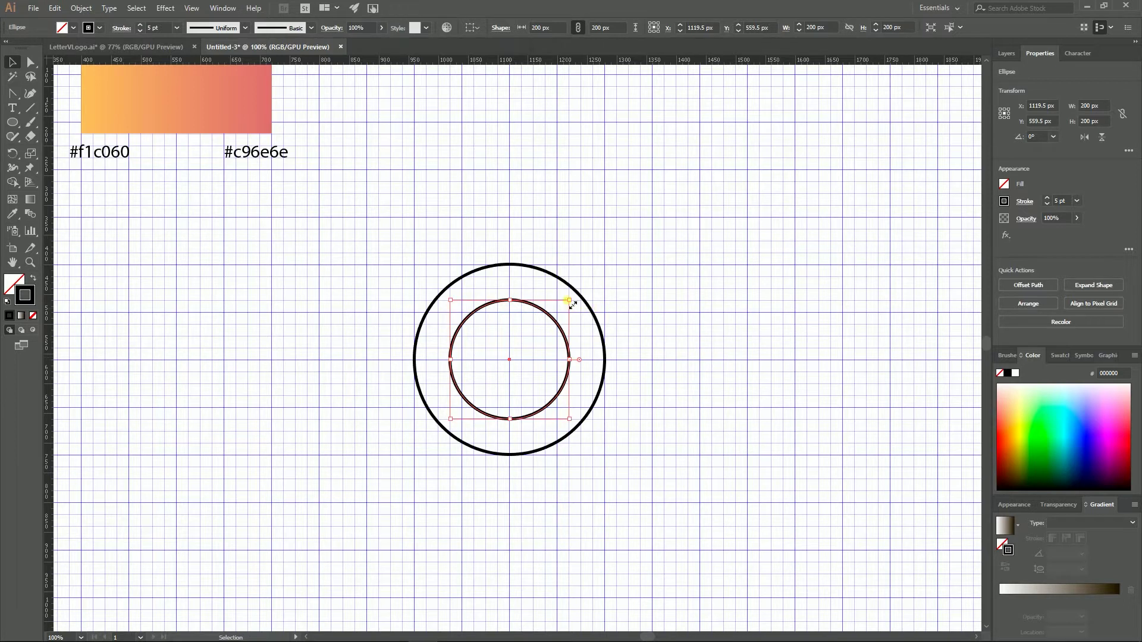
left_click_drag(567, 310, 544, 339)
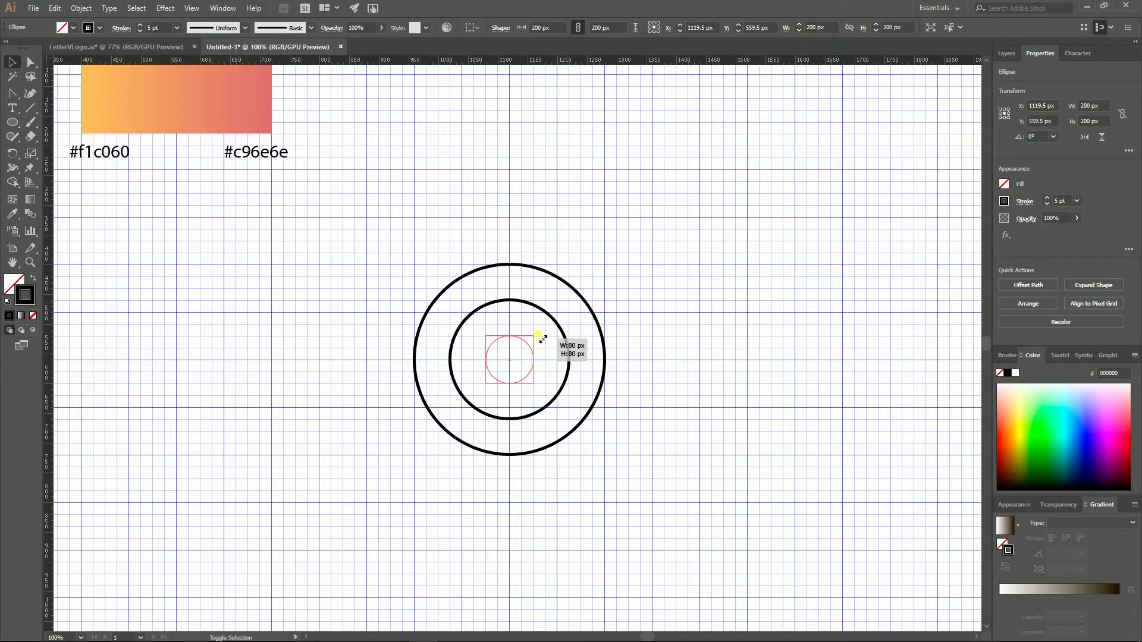
left_click_drag(543, 339, 543, 339)
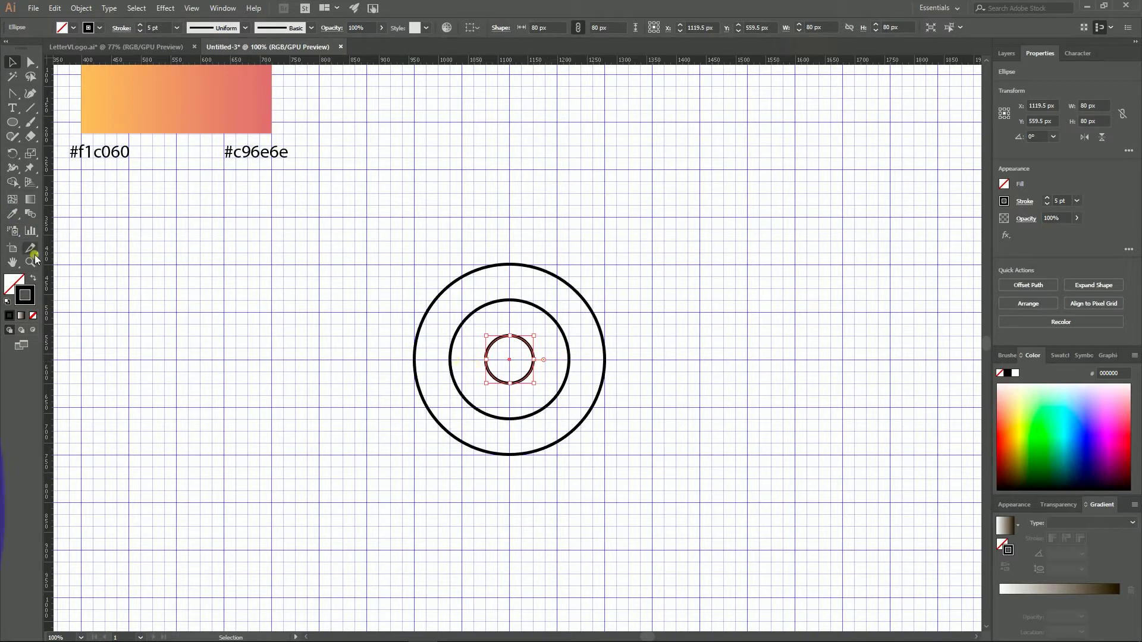
left_click(492, 156)
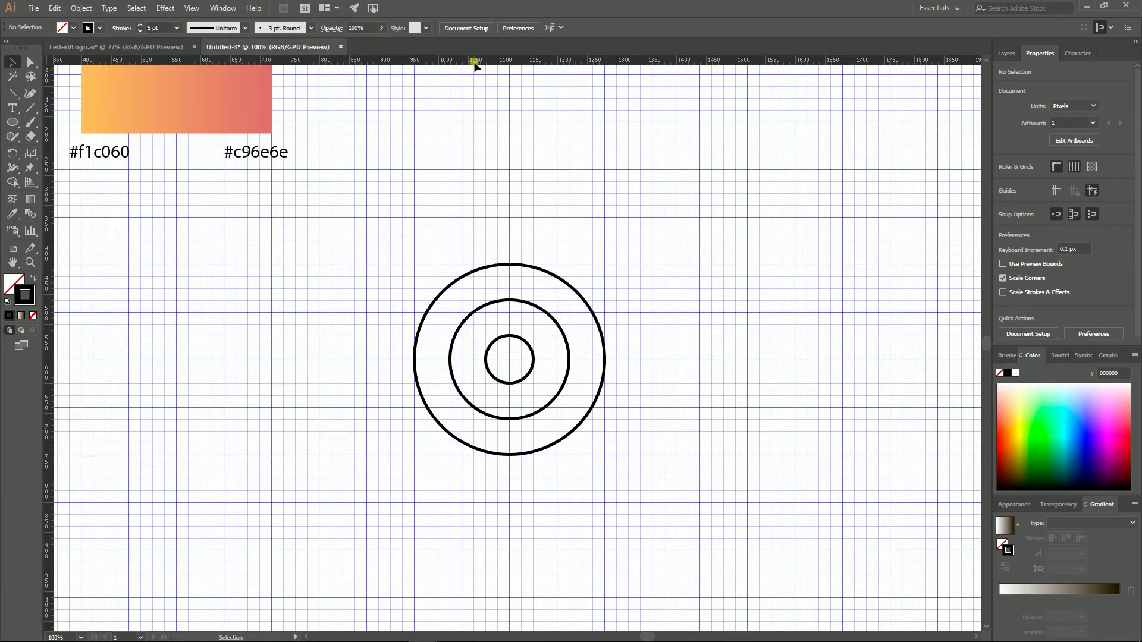
- Draw a 240 px vertical line up from the outer circle's left edge with the Line Segment tool
key("ctrl+r")
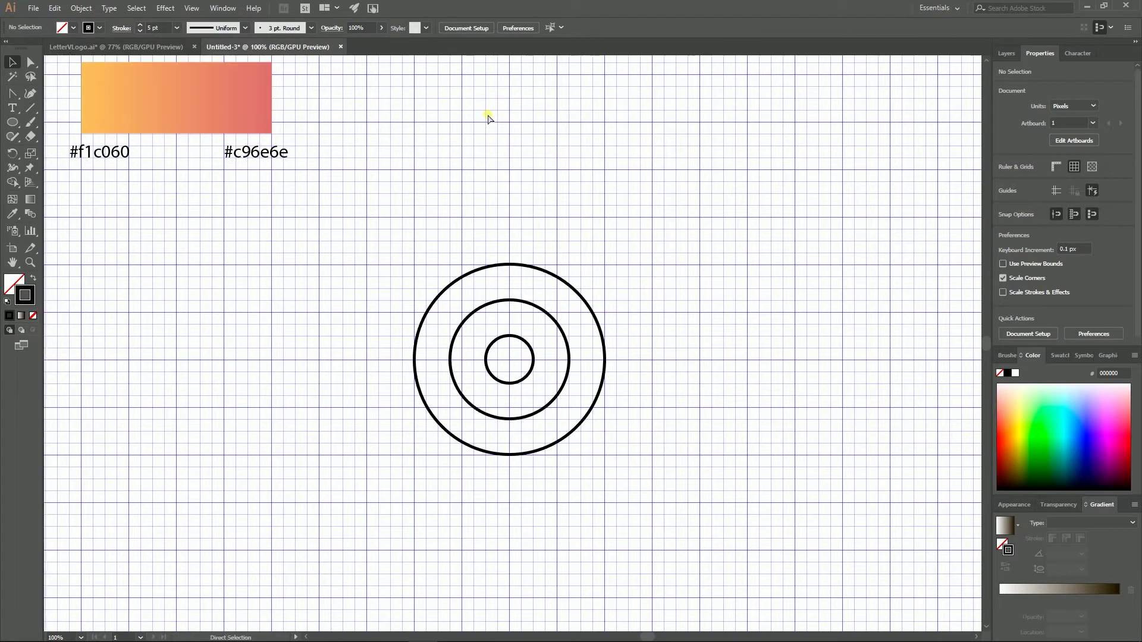
key("ctrl+r")
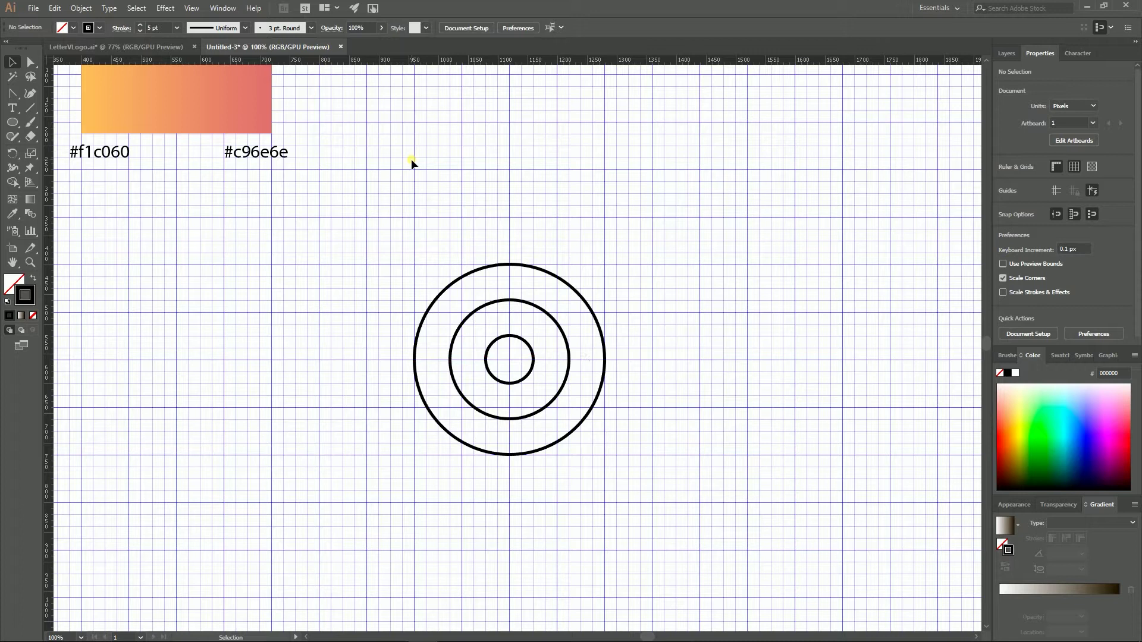
key("backslash")
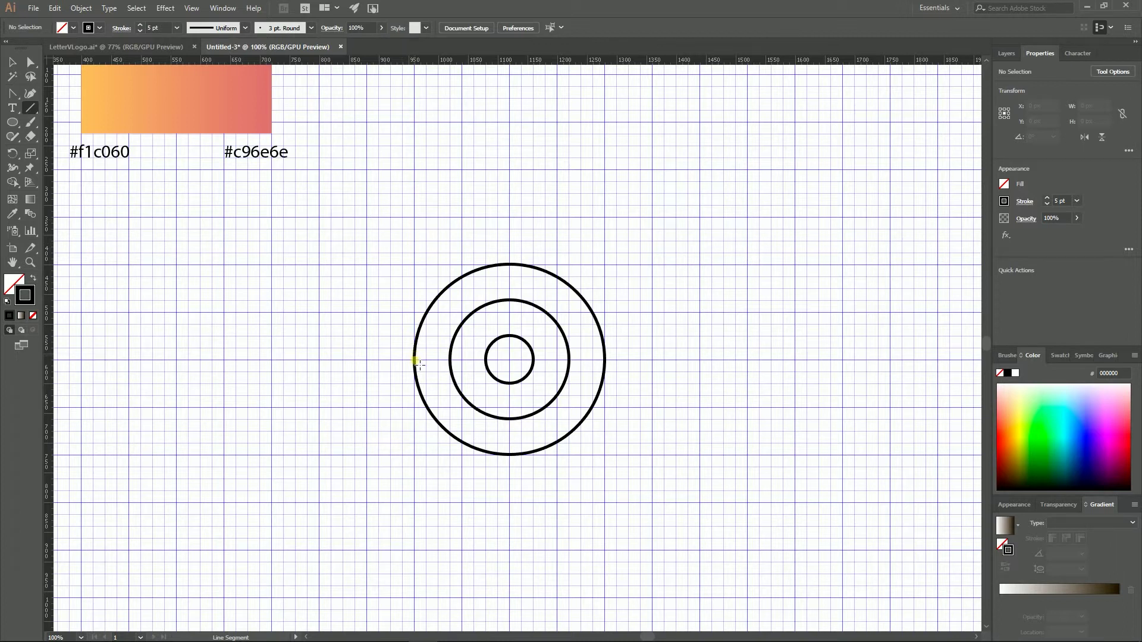
left_click_drag(414, 360, 413, 218)
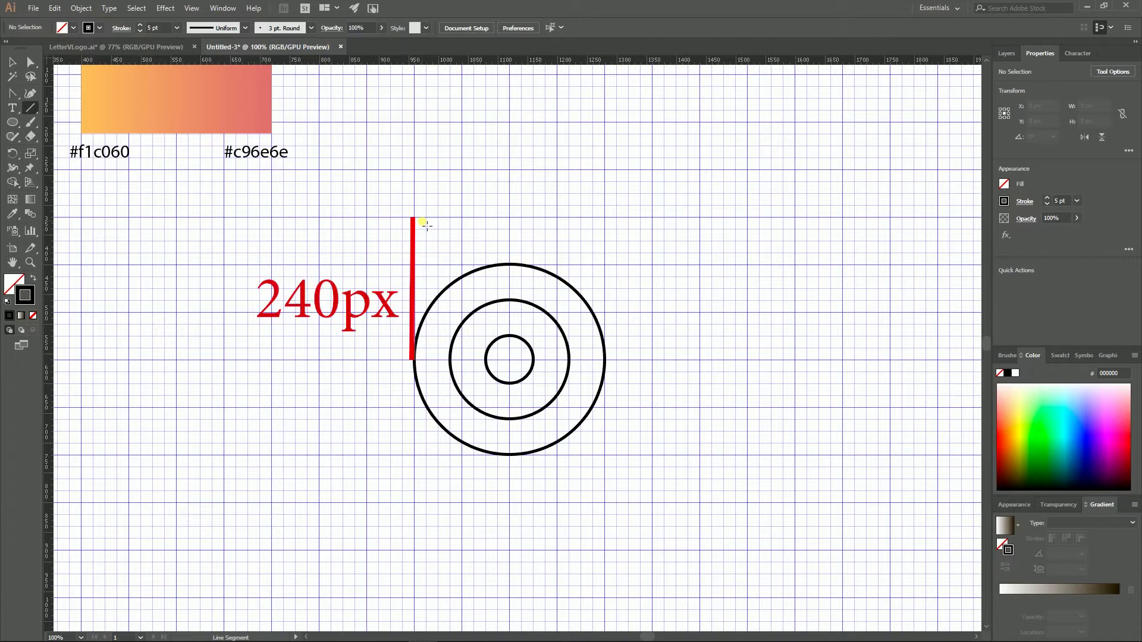
left_click_drag(425, 224, 425, 224)
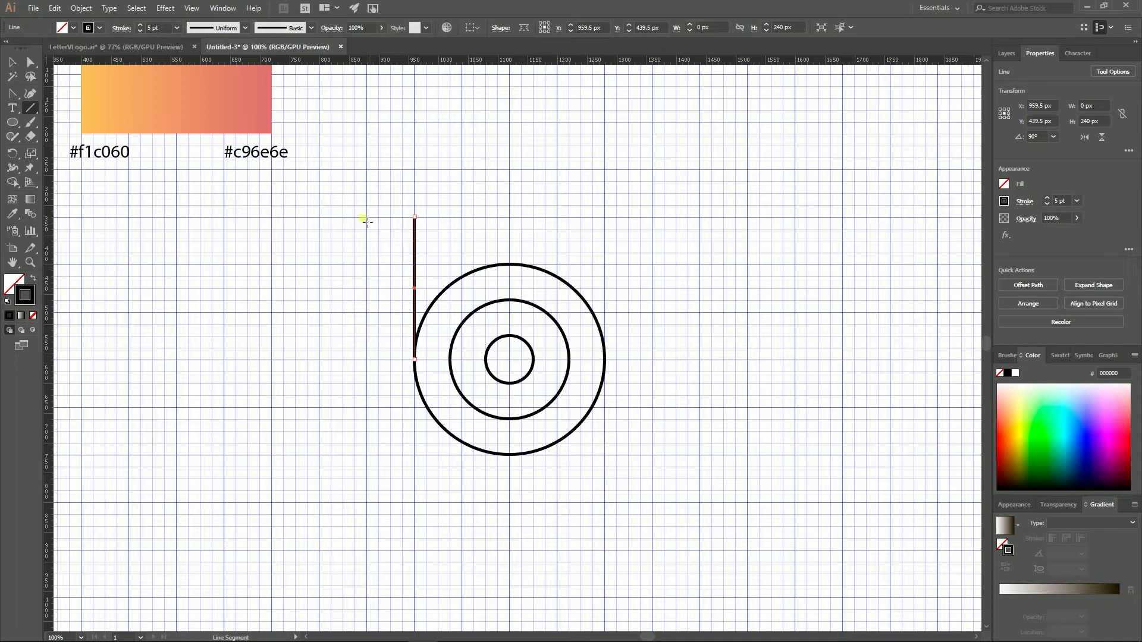
left_click(14, 61)
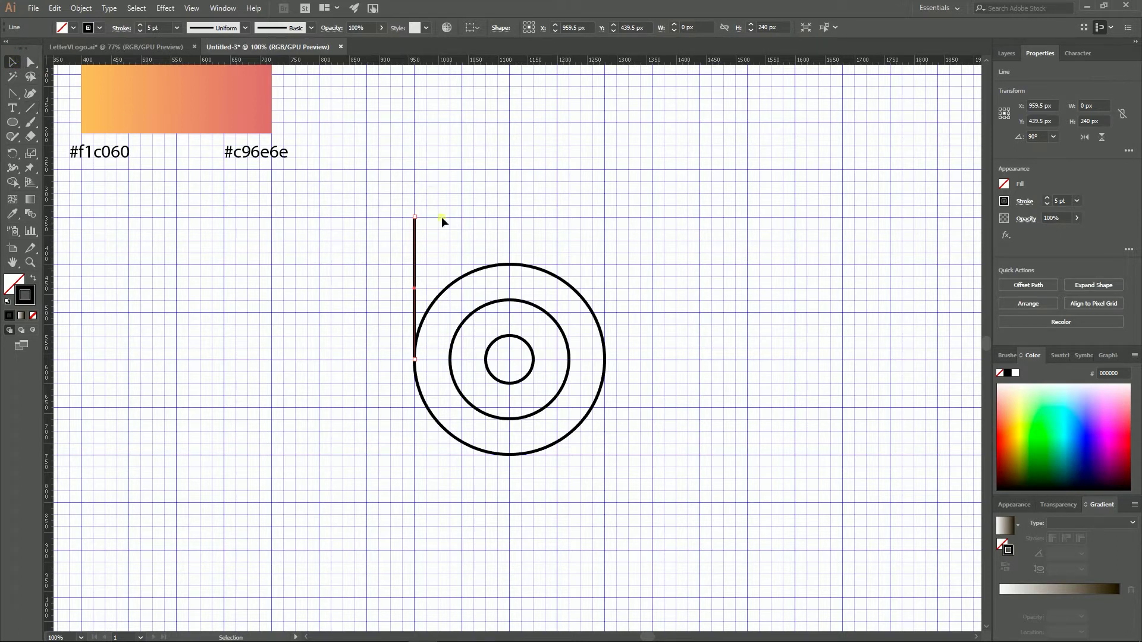
- Copy the line to the middle and inner circles' left edges, then copy all three rightward
left_click(417, 263)
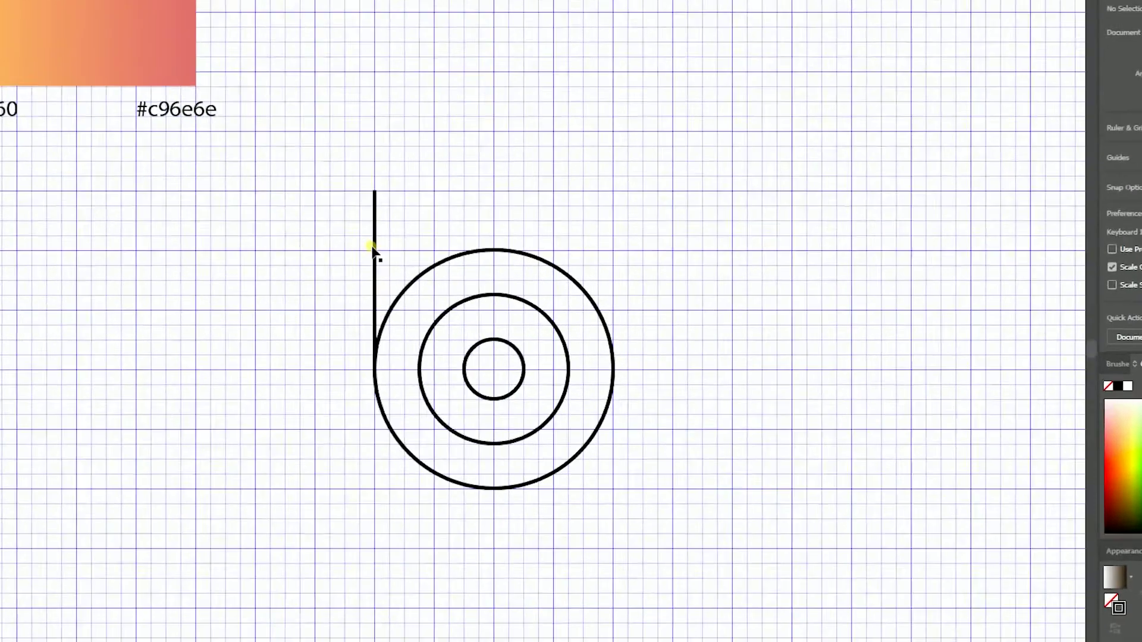
left_click(416, 260)
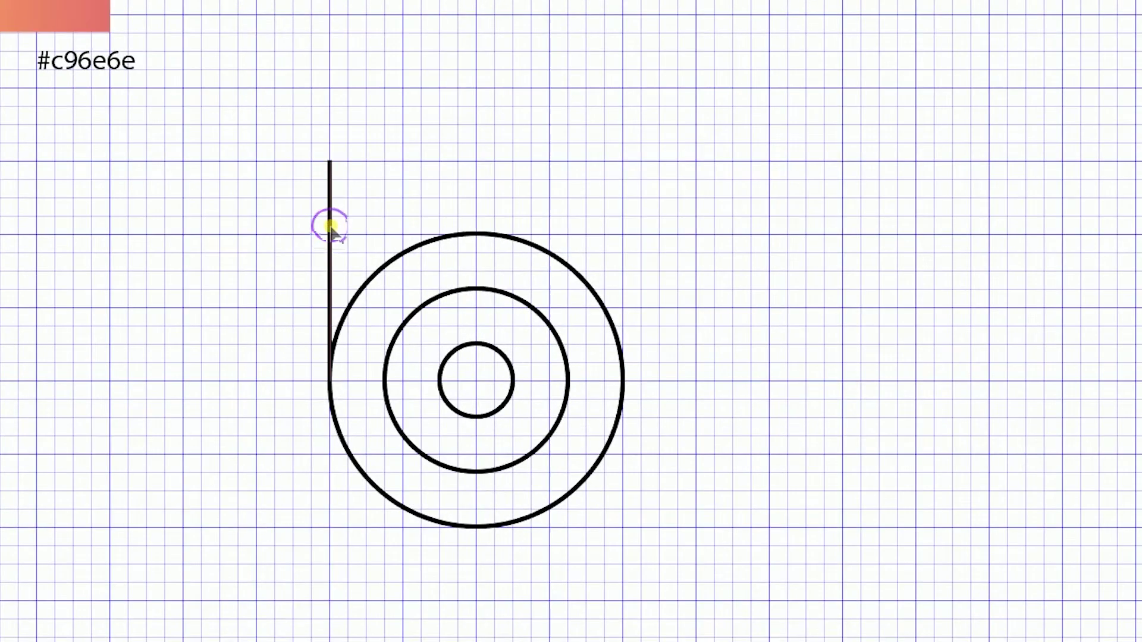
left_click_drag(332, 227, 389, 241)
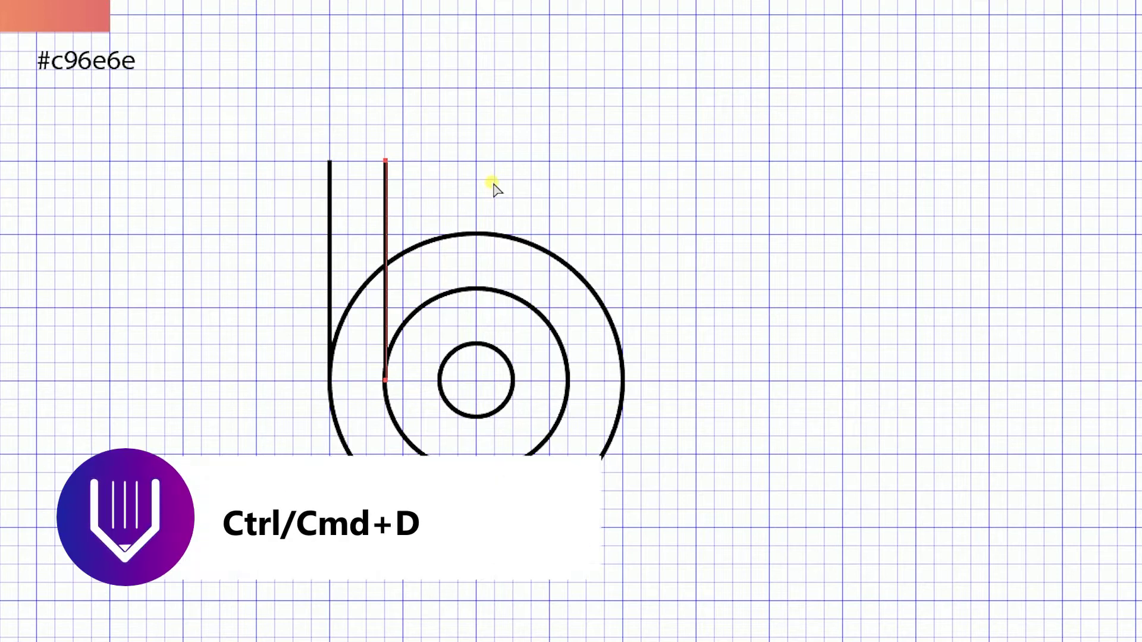
key("ctrl+d")
left_click_drag(257, 145, 446, 191)
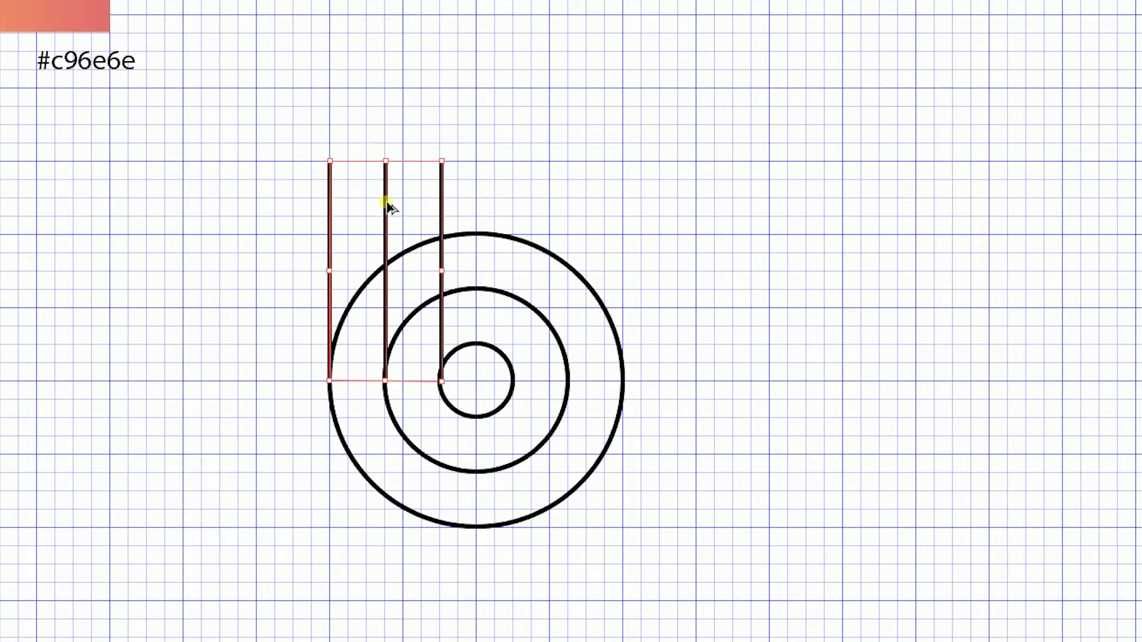
left_click_drag(387, 202, 566, 204)
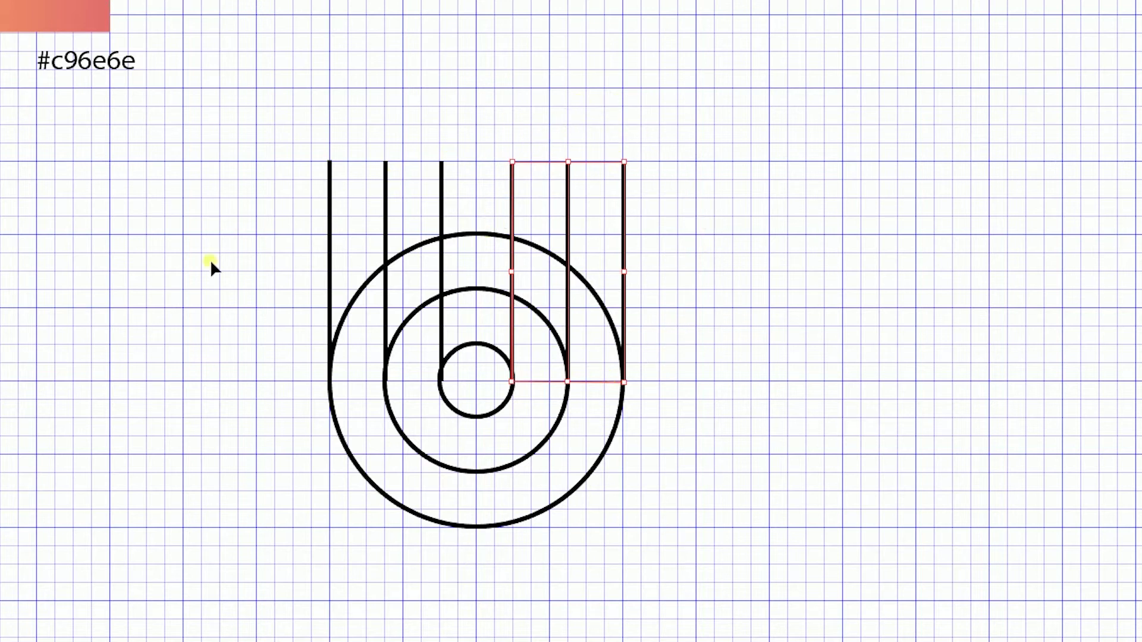
left_click(218, 147)
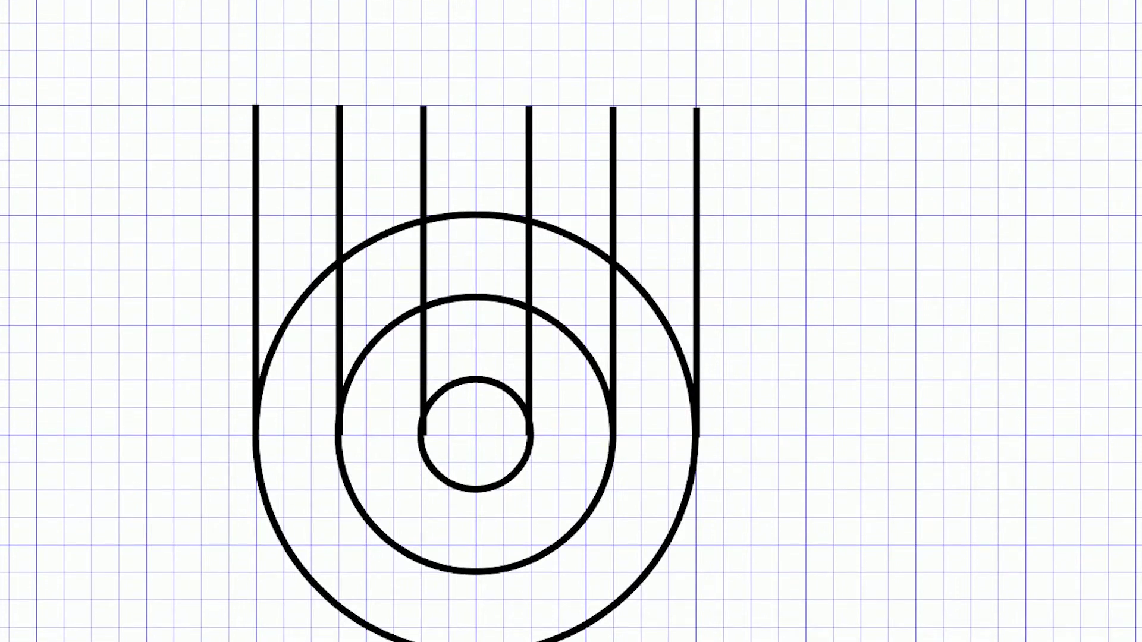
- With guides shown, raise the tops of the second and fifth lines to the top guide
key("ctrl+;")
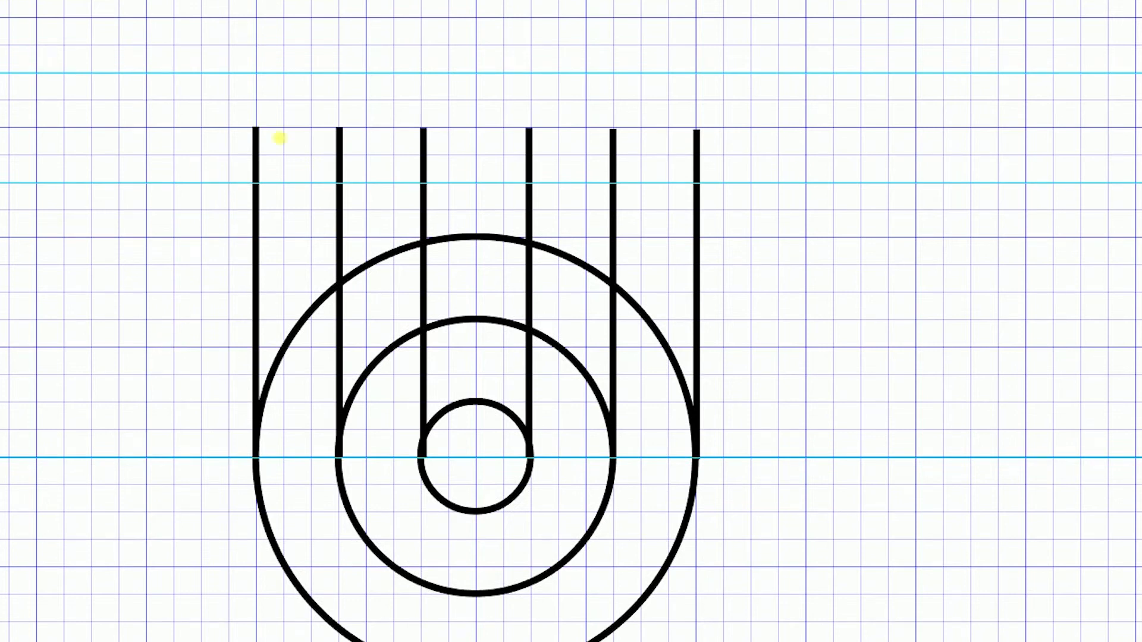
left_click(340, 130)
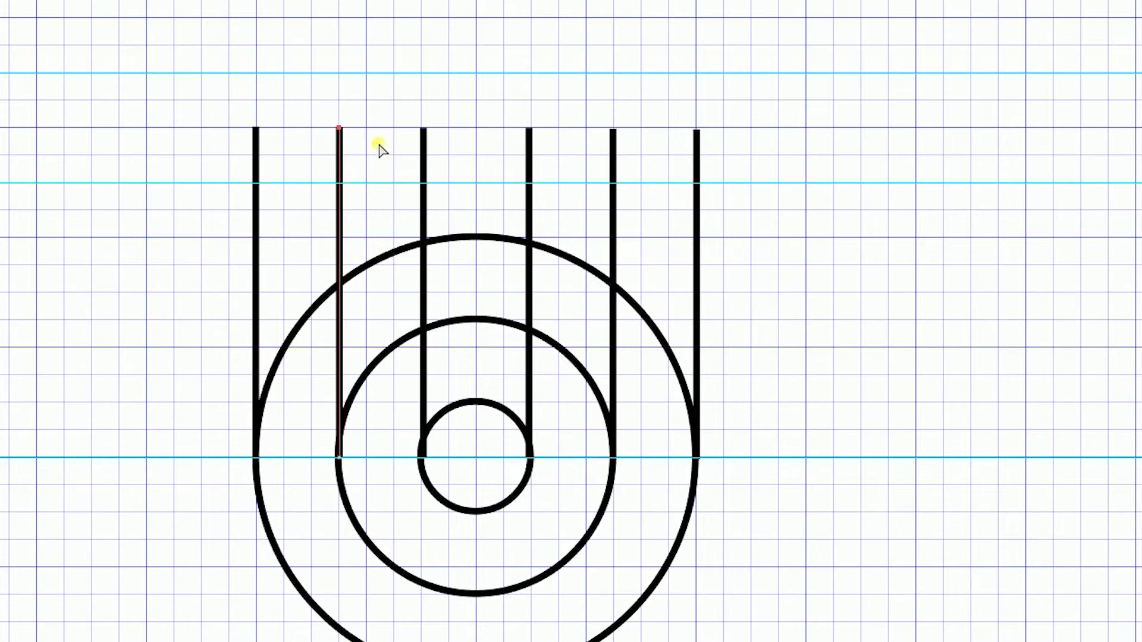
left_click(324, 94)
left_click_drag(306, 90, 357, 148)
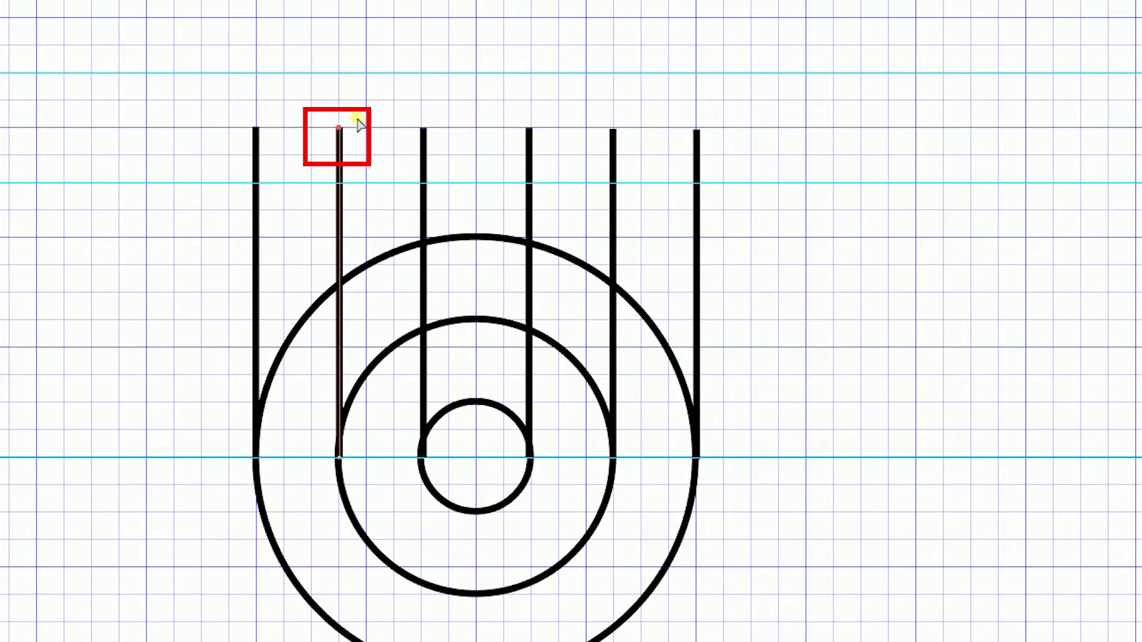
left_click_drag(579, 102, 651, 157)
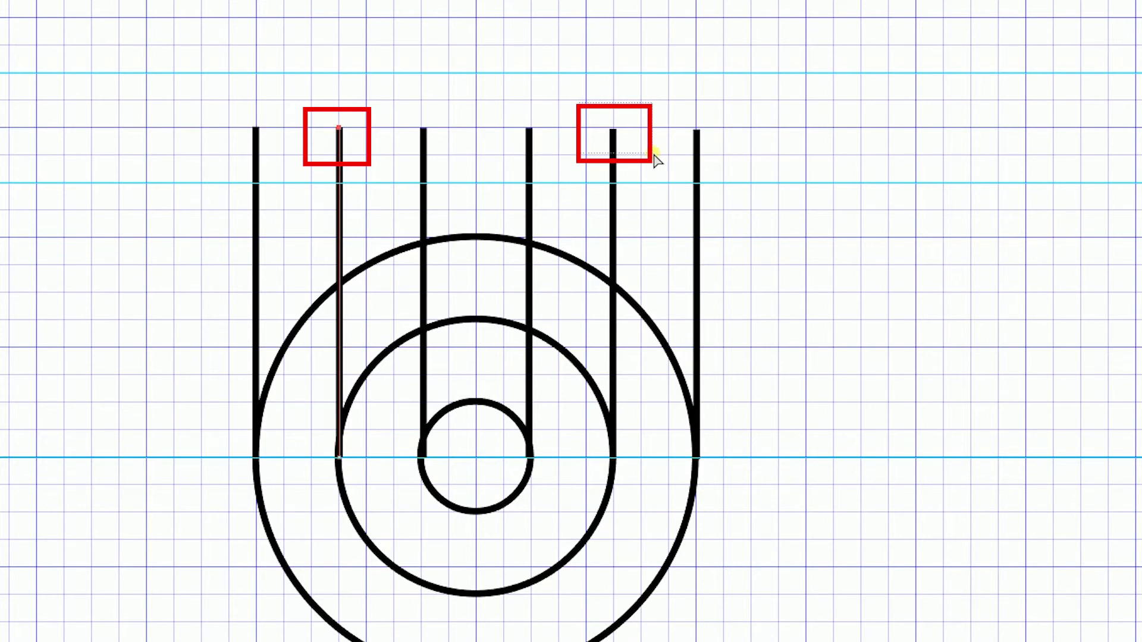
left_click_drag(656, 160, 657, 160)
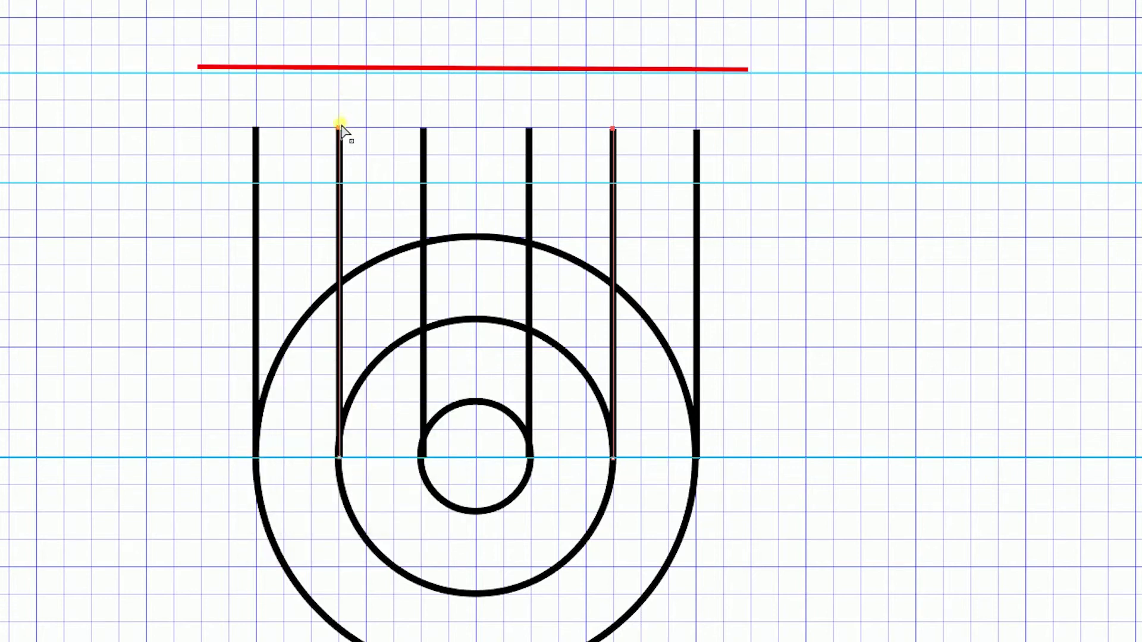
left_click(339, 76)
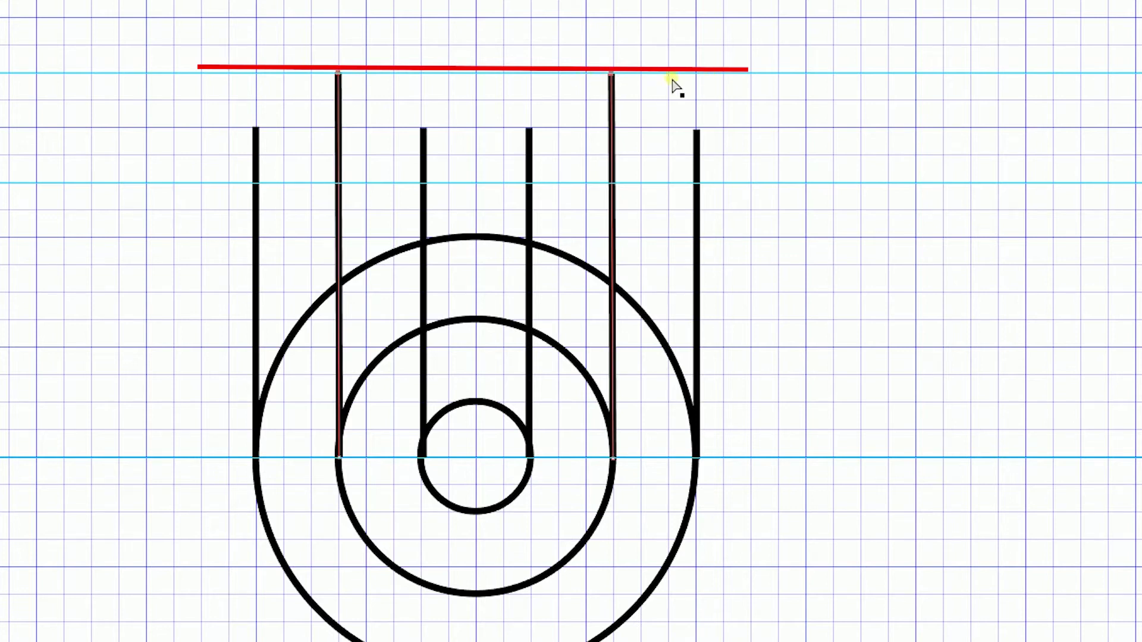
left_click(783, 130)
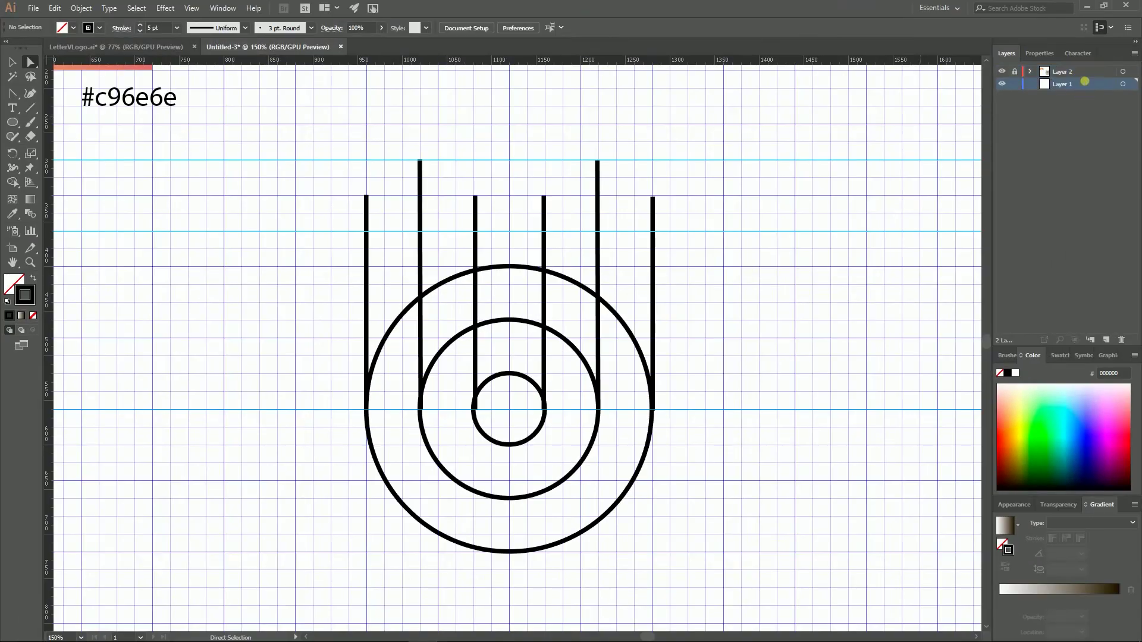
- Move Layer 2 below Layer 1 in the Layers panel
left_click(1086, 71)
left_click_drag(1090, 73, 1089, 89)
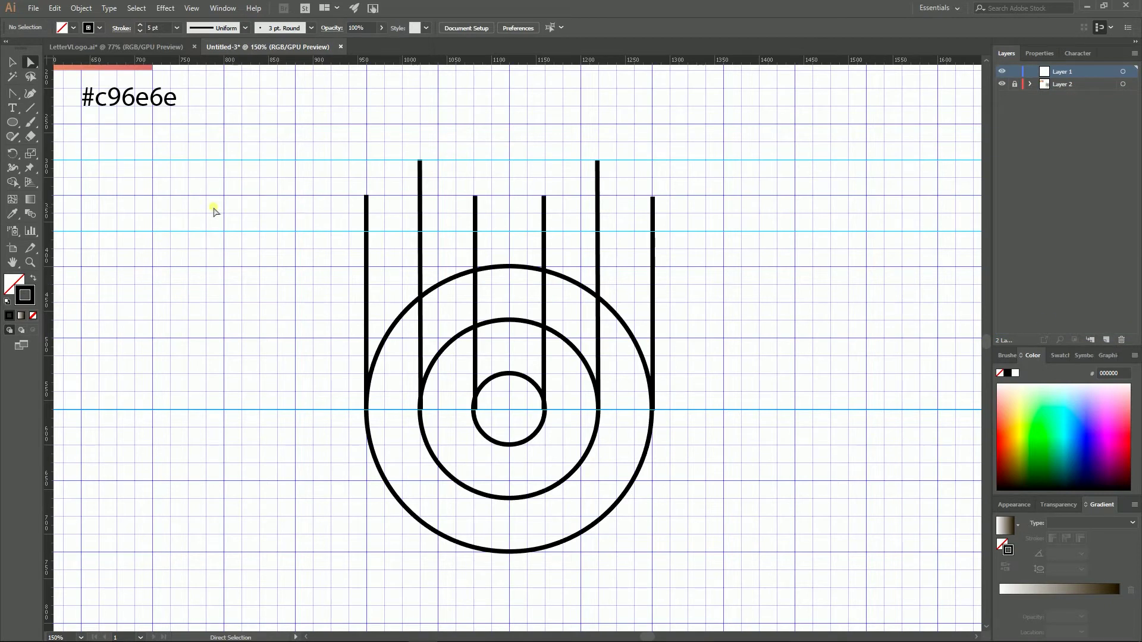
left_click(12, 94)
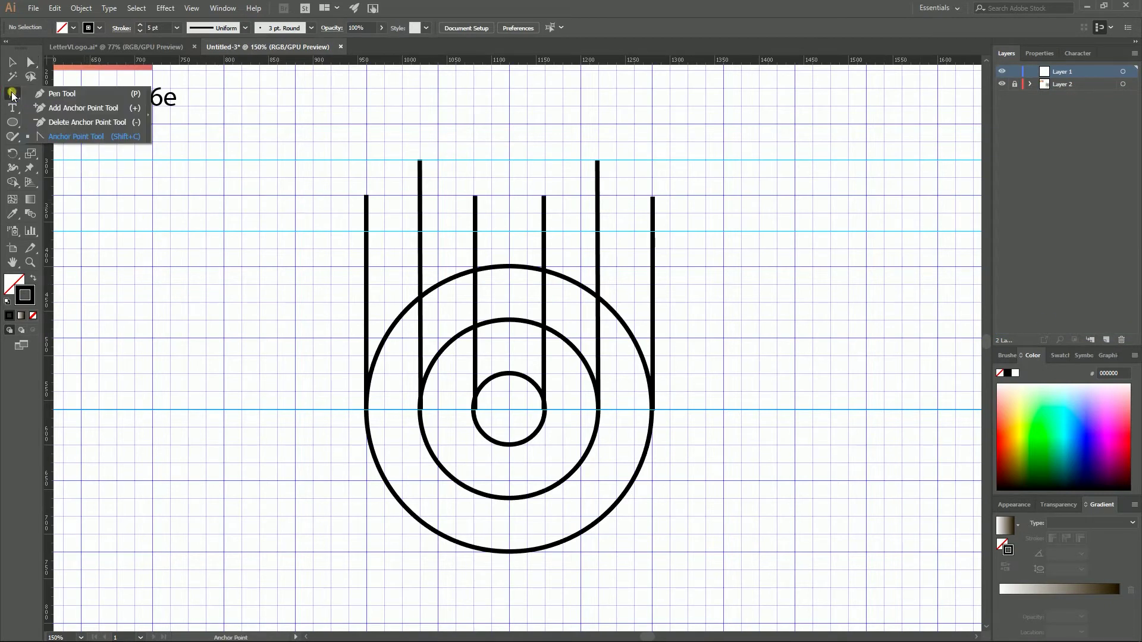
- Draw a closed diamond with the Pen tool joining the left pillar's line tops
left_click(64, 96)
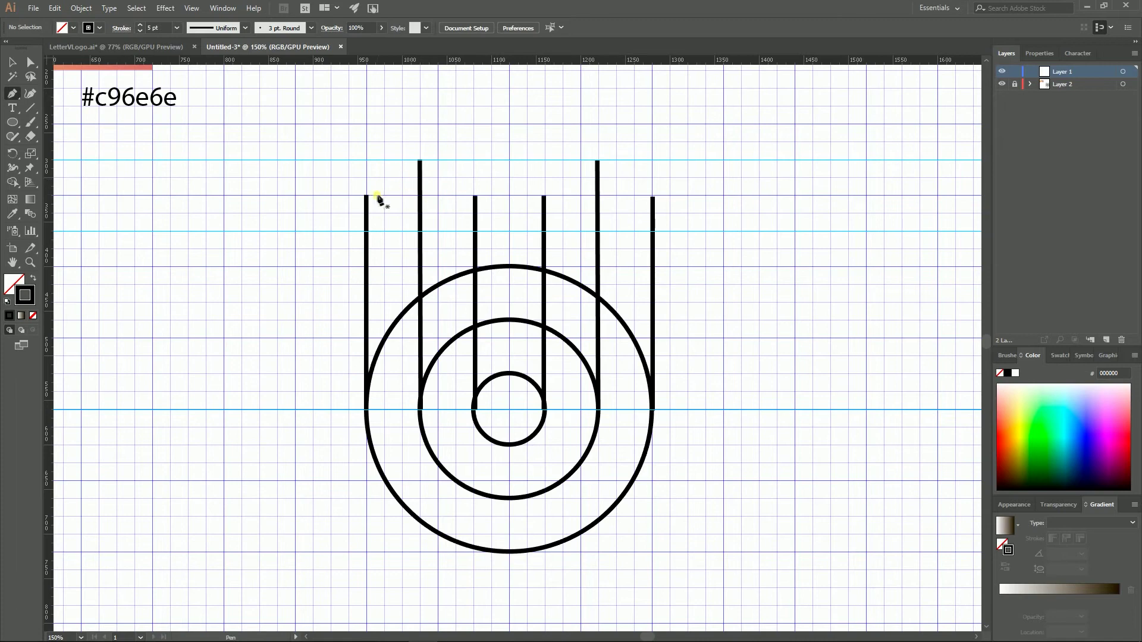
left_click(366, 195)
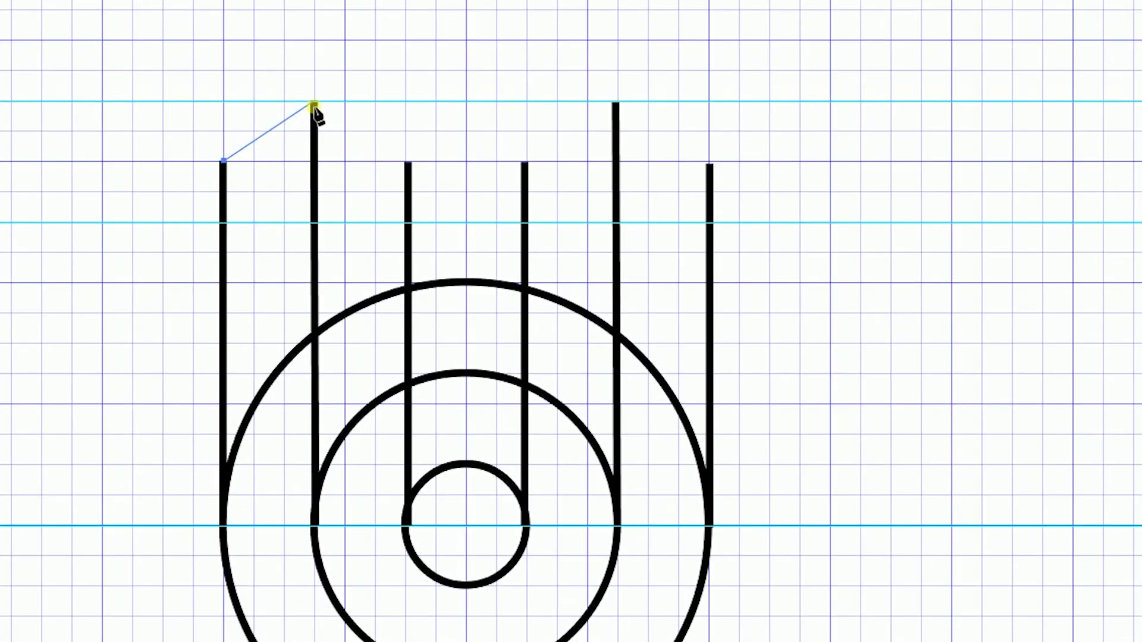
left_click(358, 127)
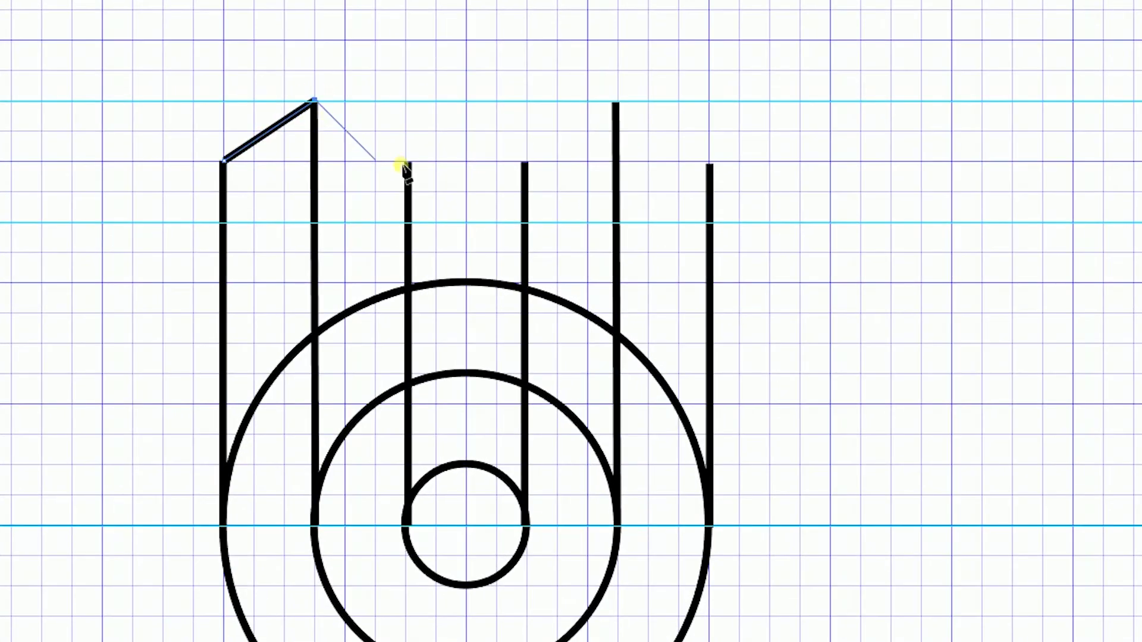
left_click(436, 176)
left_click(315, 222)
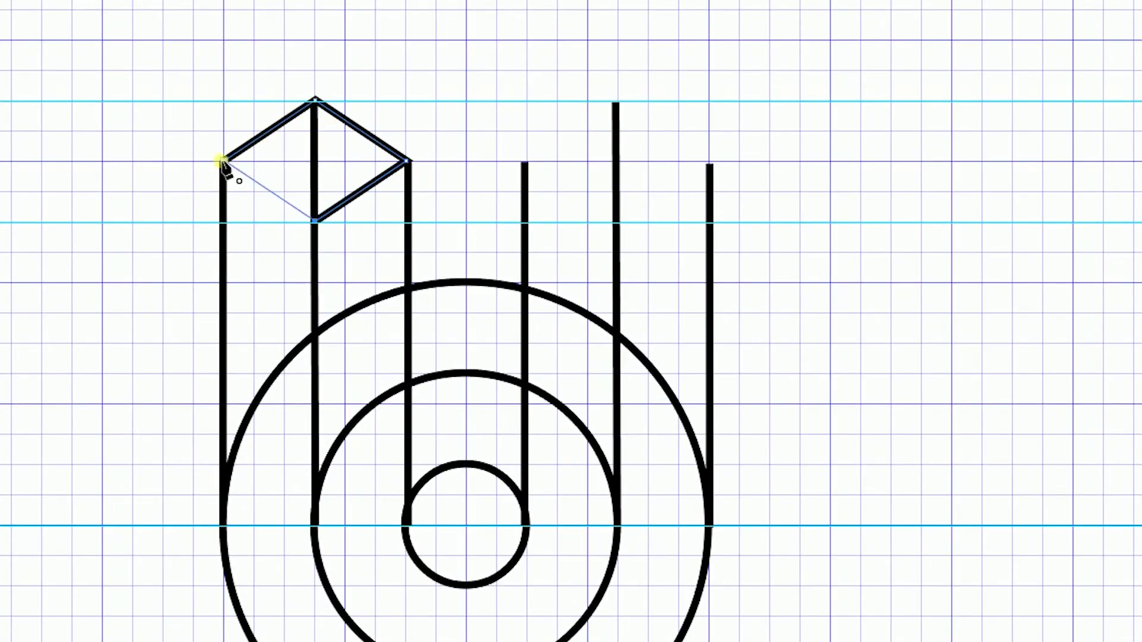
left_click(223, 161)
left_click(268, 191, "ctrl")
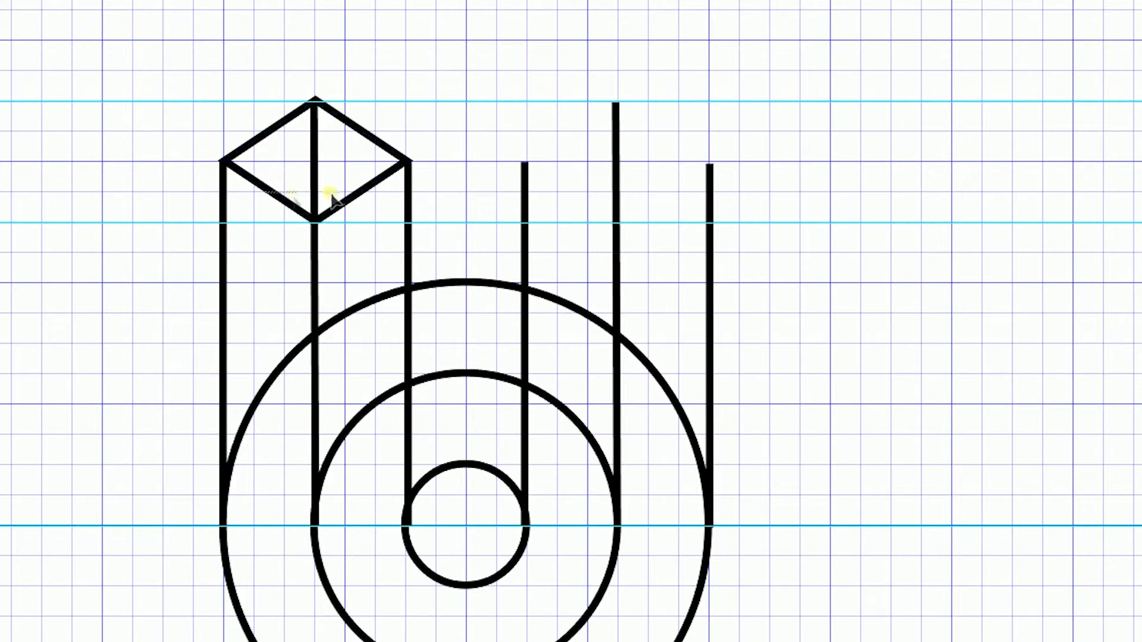
- Copy the diamond onto the right pillar's tops and nudge it left into alignment
left_click(367, 188)
left_click_drag(367, 188, 677, 188)
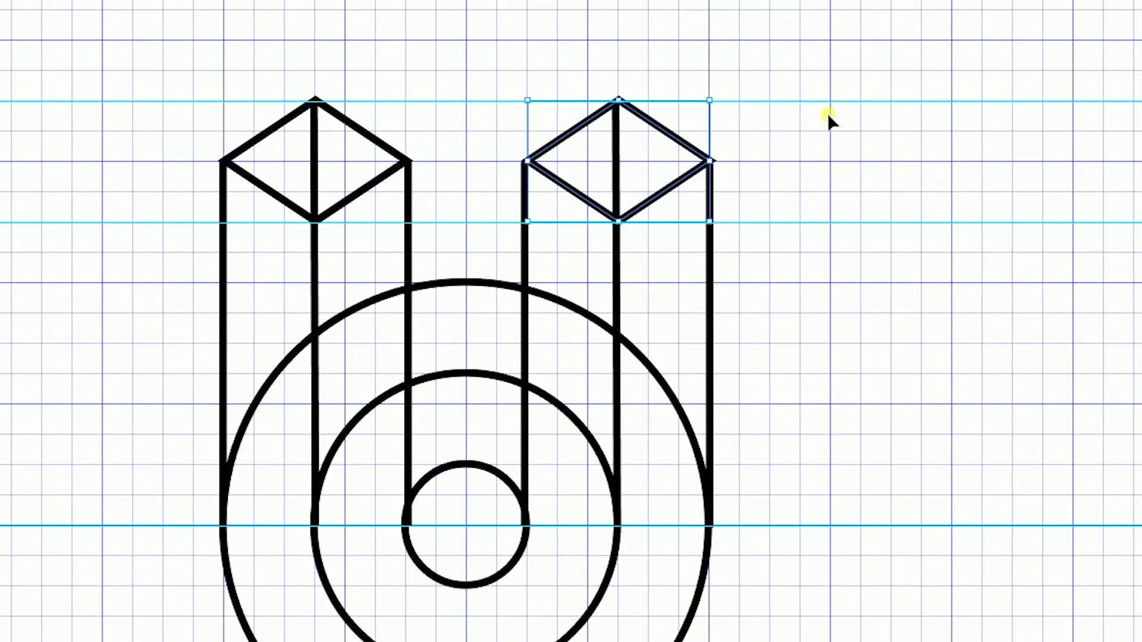
key("Left")
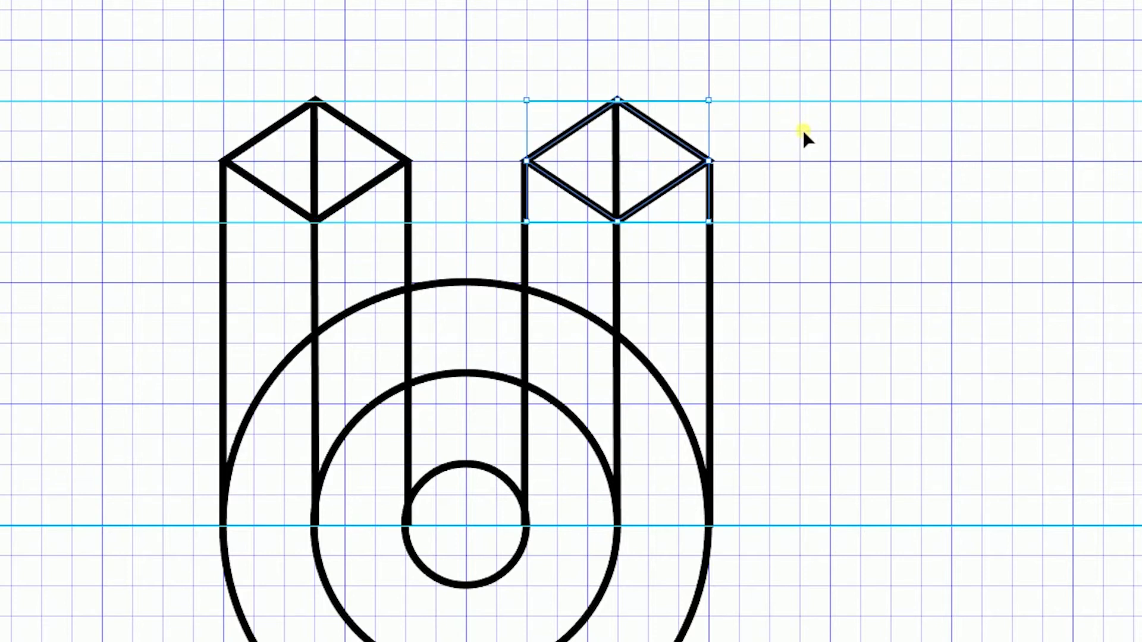
left_click(800, 131)
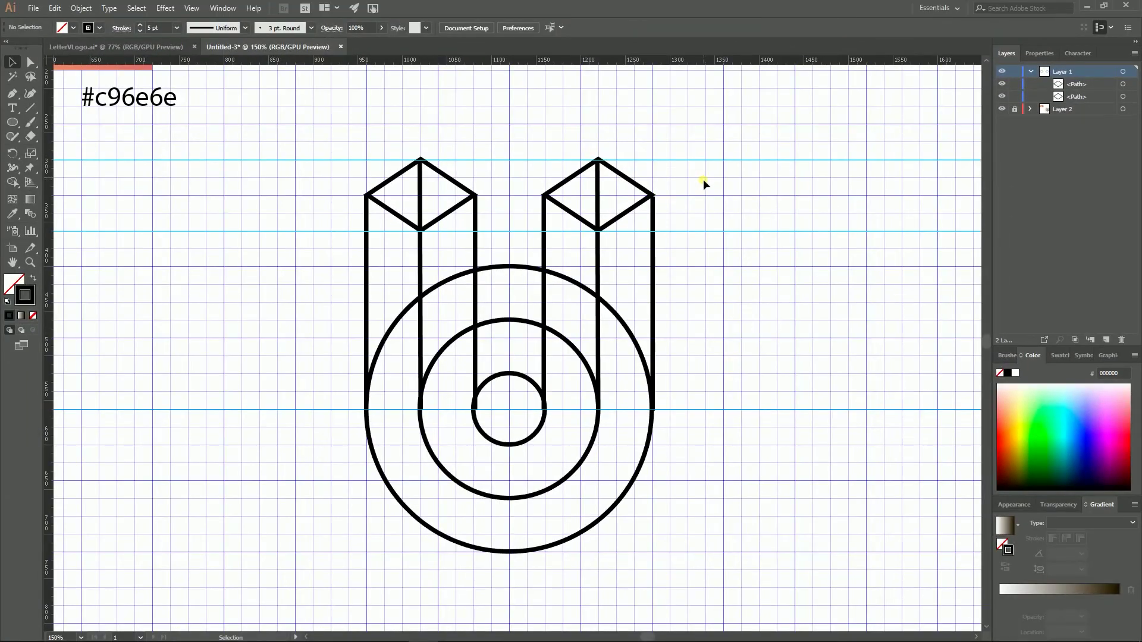
- Select all artwork and Shape Builder-merge pillar faces, rings and inner segments together
left_click_drag(253, 133, 752, 578)
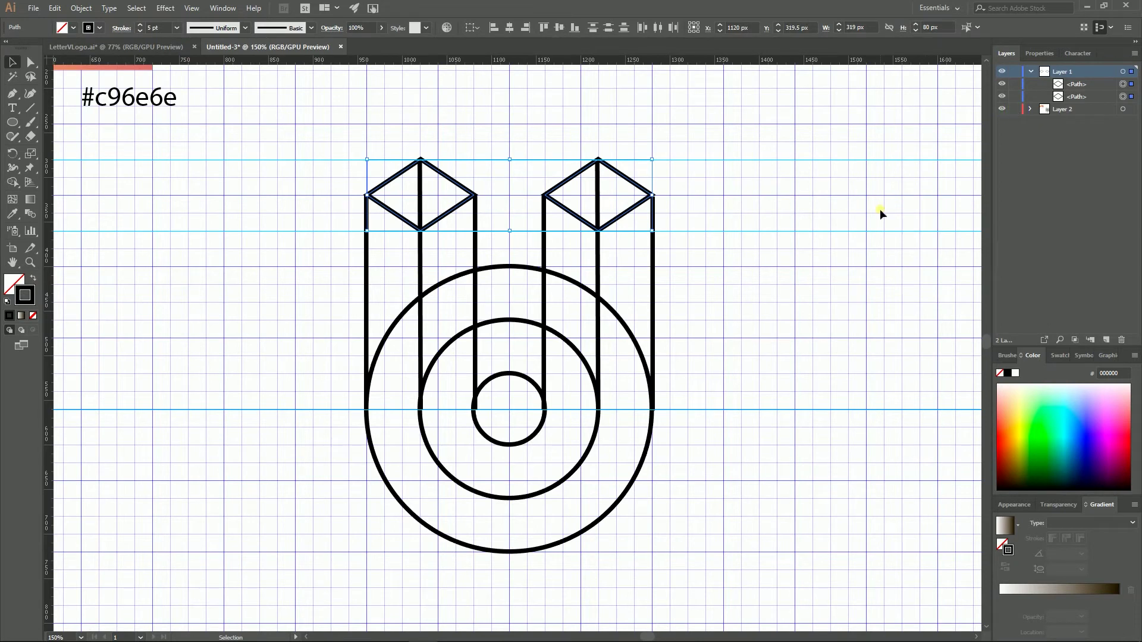
left_click(1031, 71)
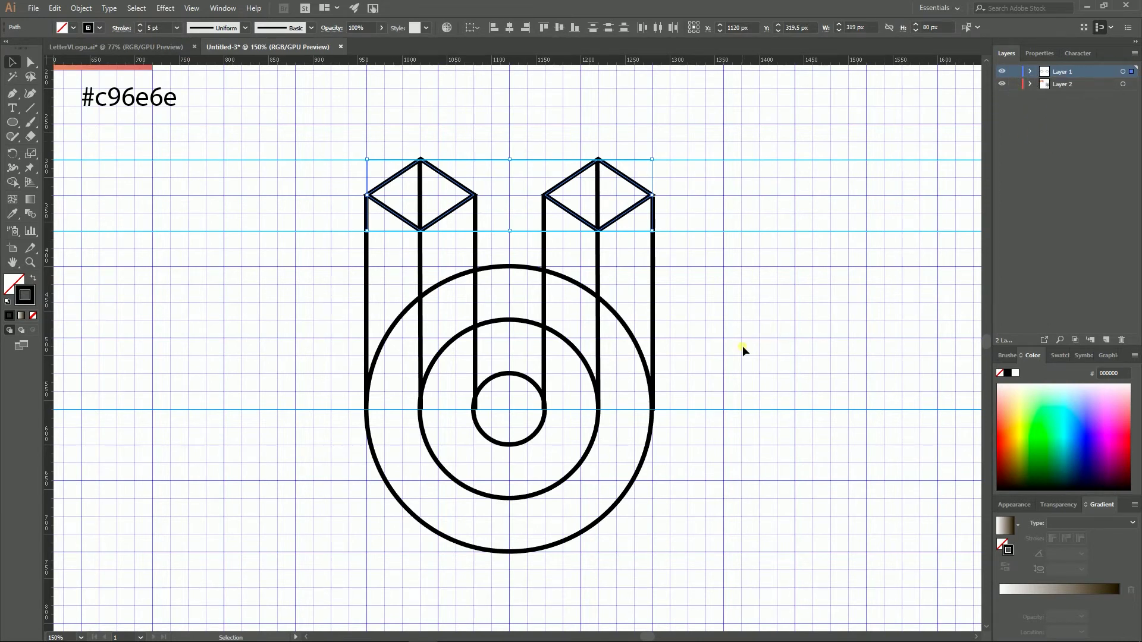
key("ctrl+a")
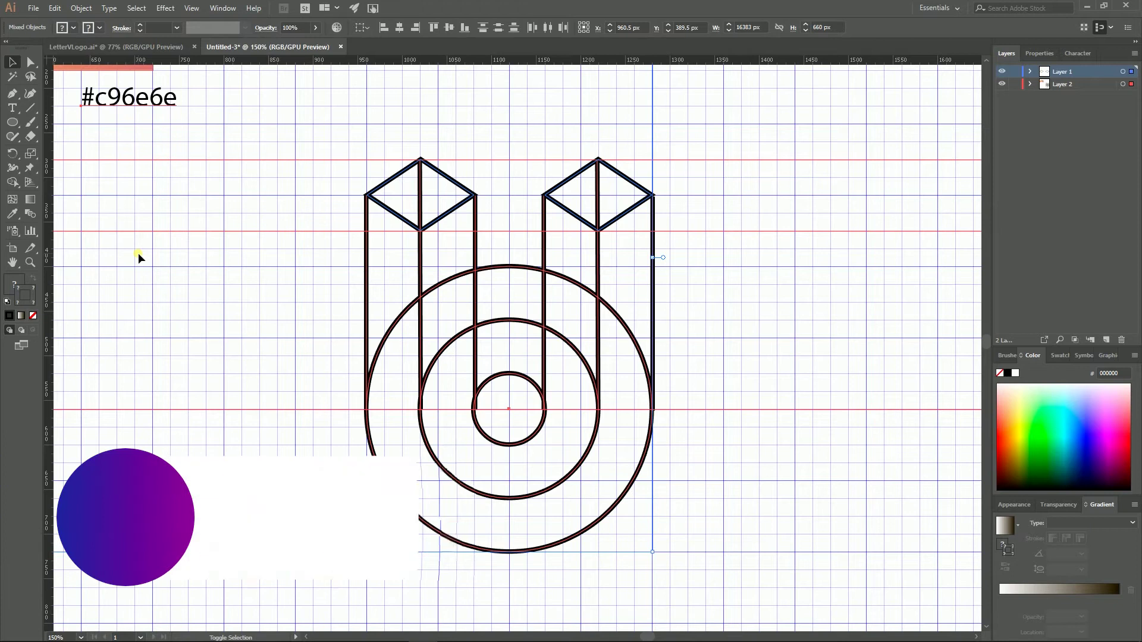
key("shift+m")
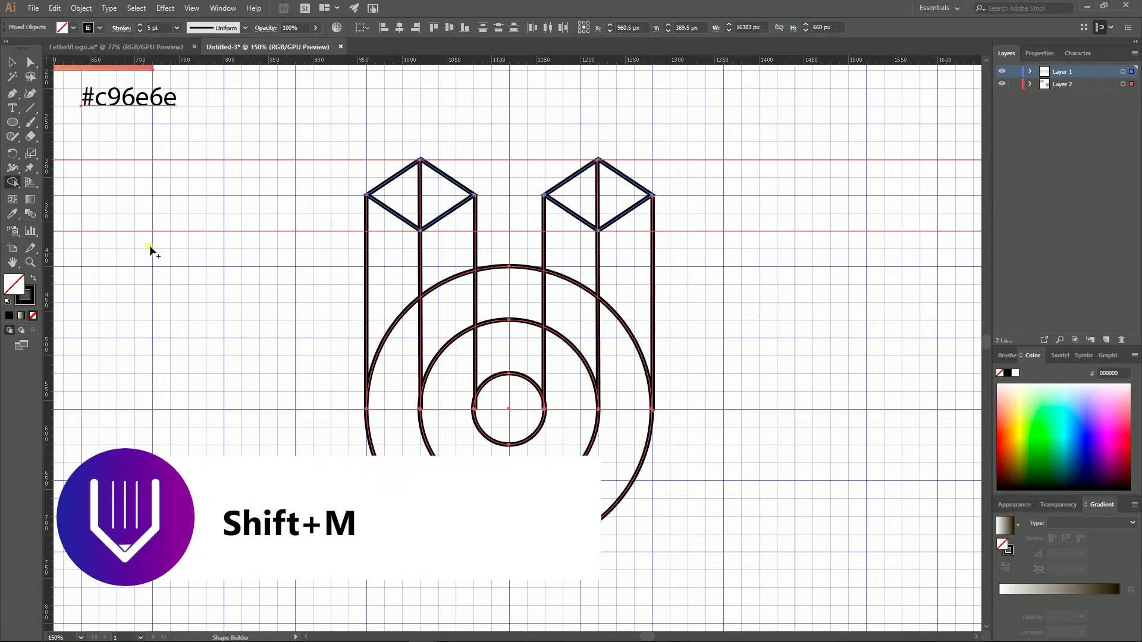
mouse_move(395, 256)
left_mouse_down()
mouse_move(392, 423)
mouse_move(418, 487)
mouse_move(458, 517)
mouse_move(516, 525)
mouse_move(596, 496)
mouse_move(621, 433)
mouse_move(634, 276)
left_mouse_up()
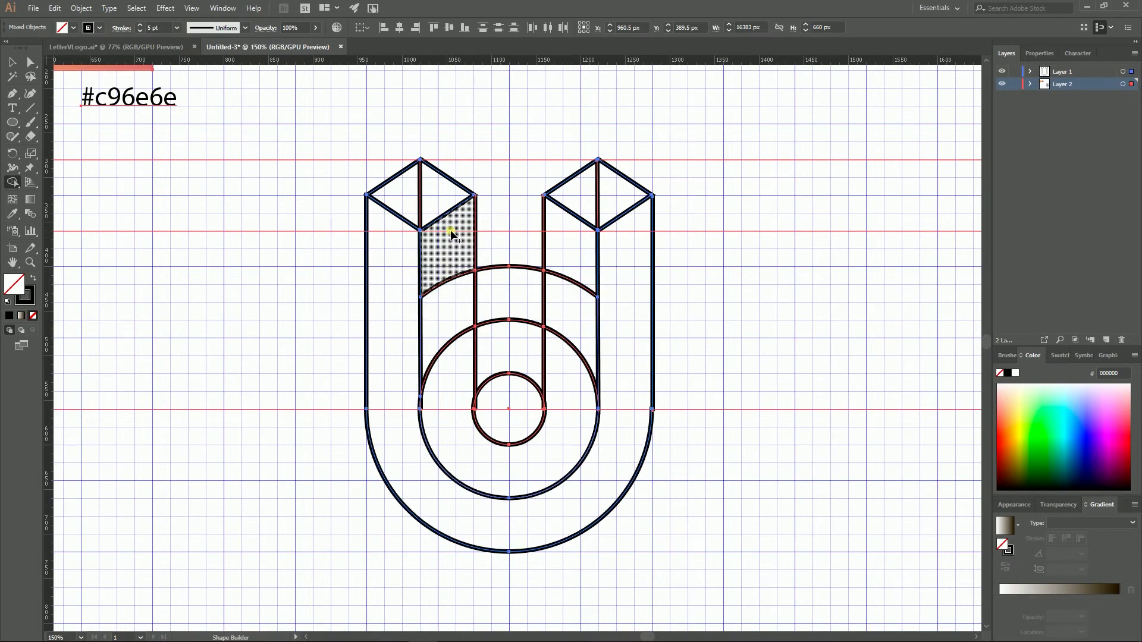
mouse_move(452, 235)
left_mouse_down()
mouse_move(446, 407)
mouse_move(458, 443)
mouse_move(535, 468)
mouse_move(577, 409)
mouse_move(578, 268)
left_mouse_up()
left_click_drag(510, 245, 507, 424)
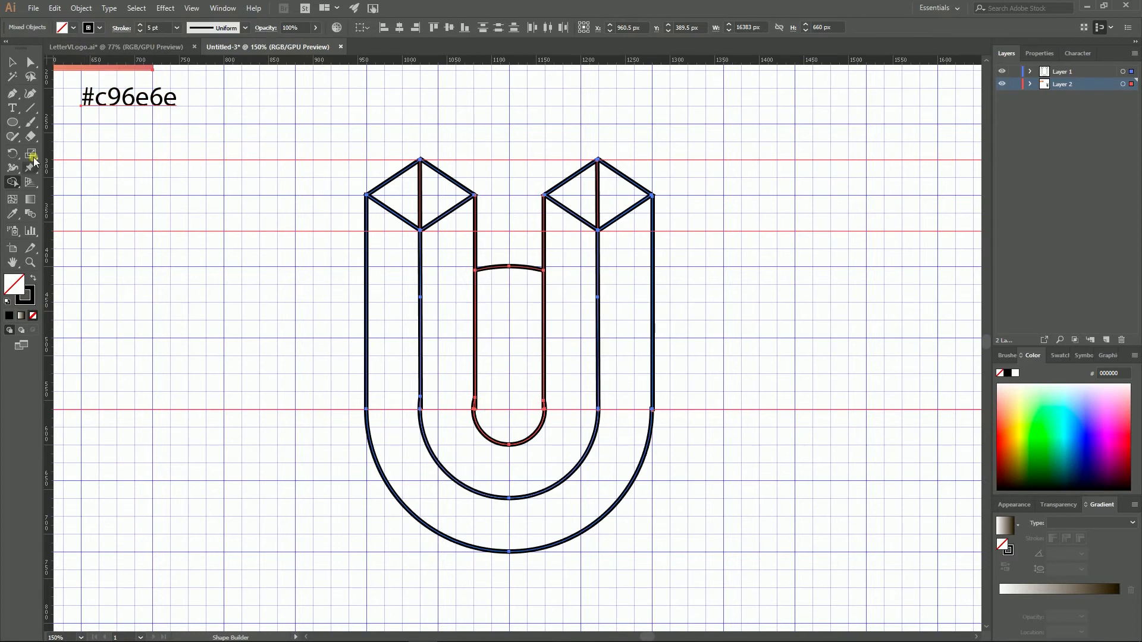
- Delete the stray line inside the right cube's top and select the left cube's line
left_click(8, 62)
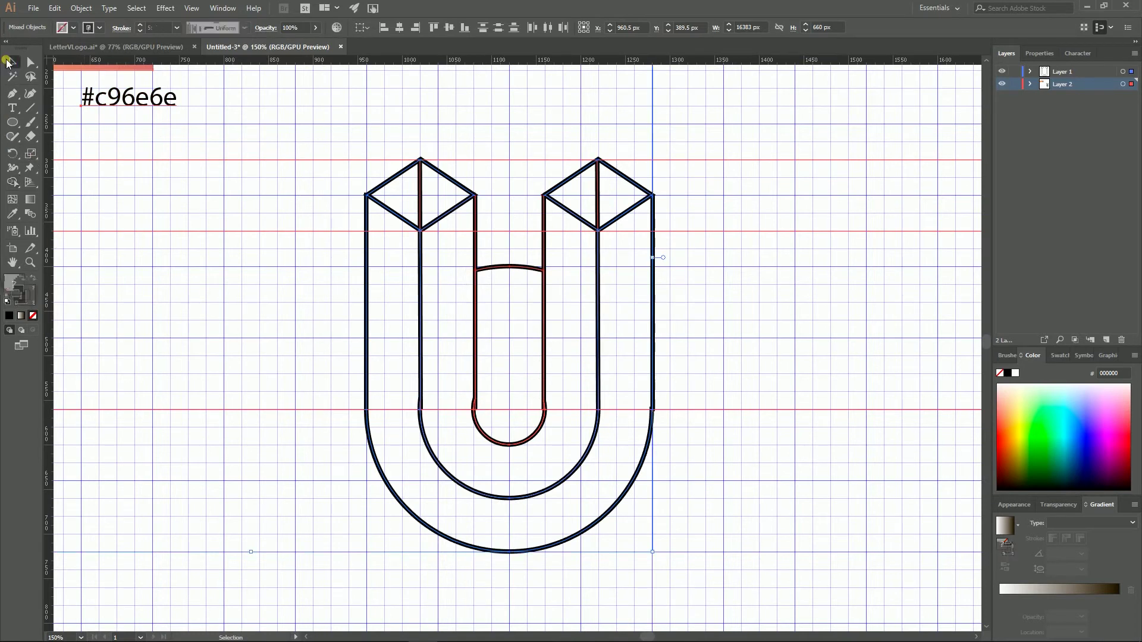
left_click(114, 187)
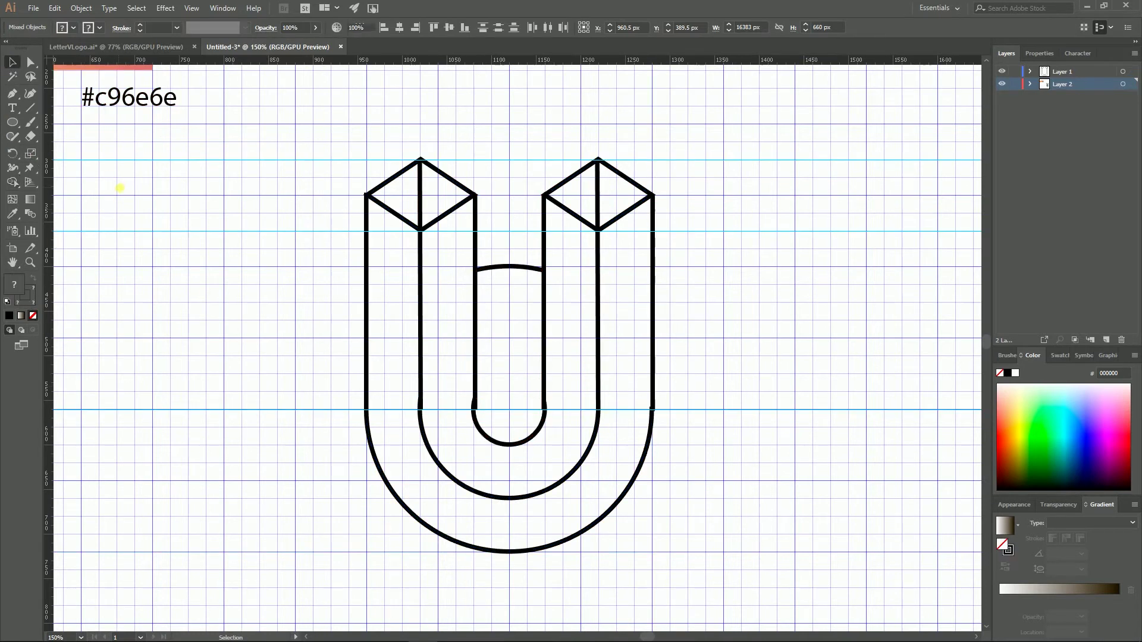
left_click(503, 271)
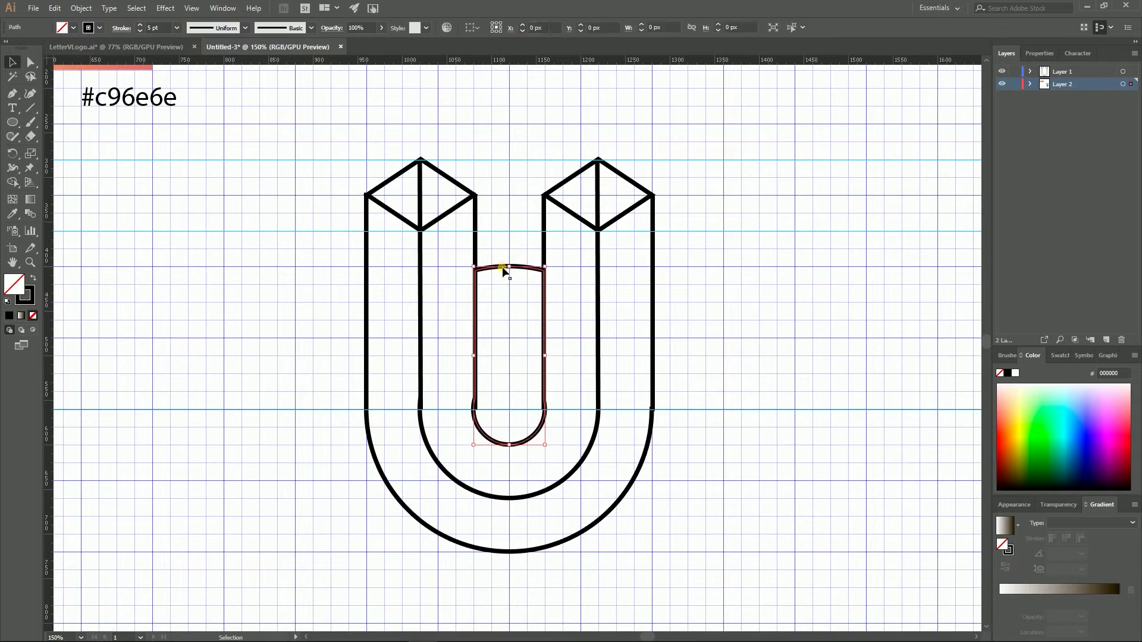
left_click(625, 202)
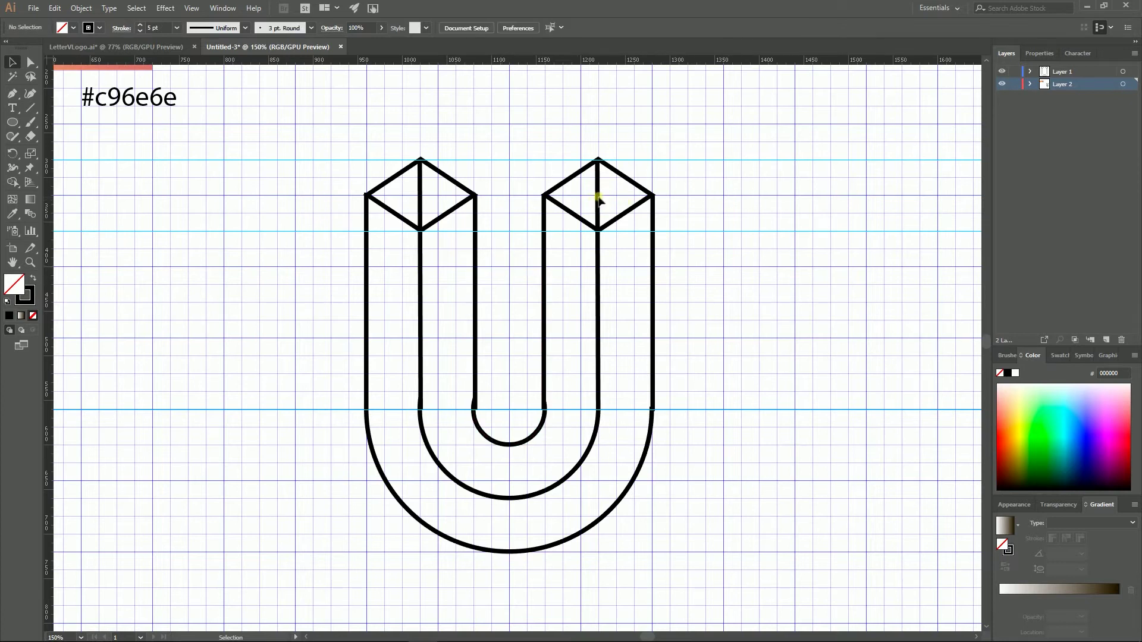
left_click(597, 199)
key("Delete")
left_click(420, 189)
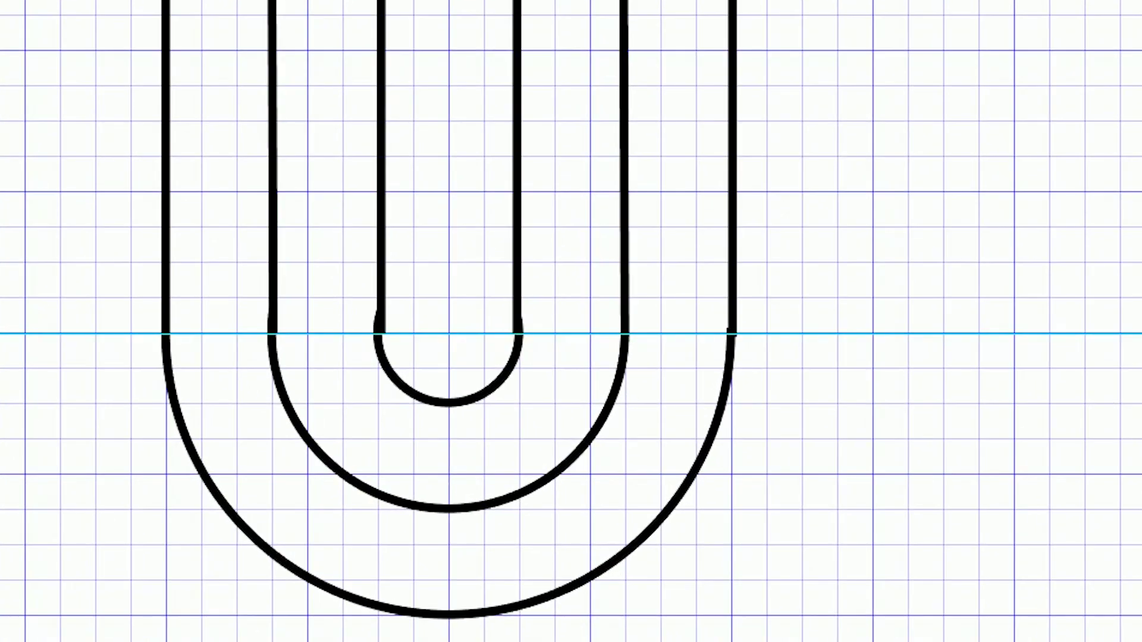
- Select the inner U's lower and right-side anchors and align them vertically
left_click(383, 311)
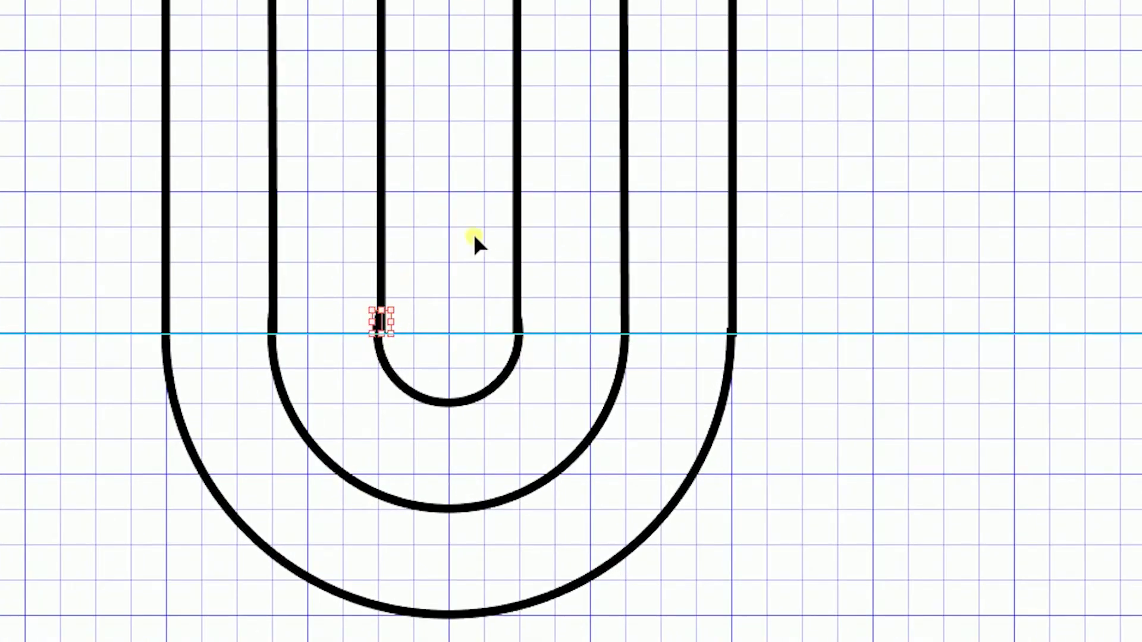
left_click(518, 325)
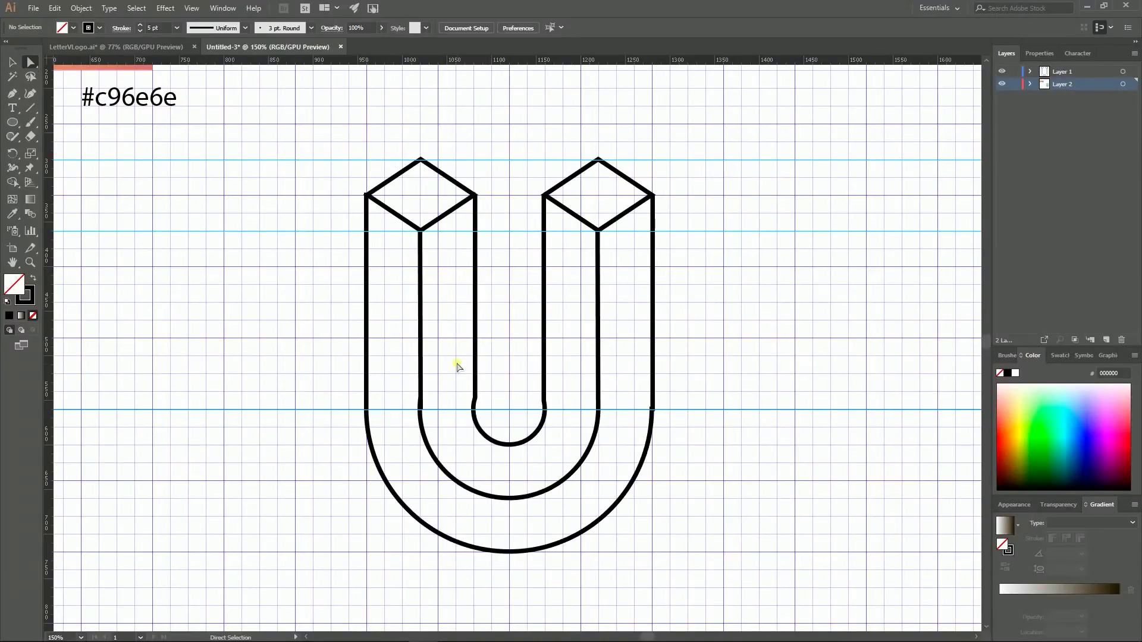
left_click(475, 404)
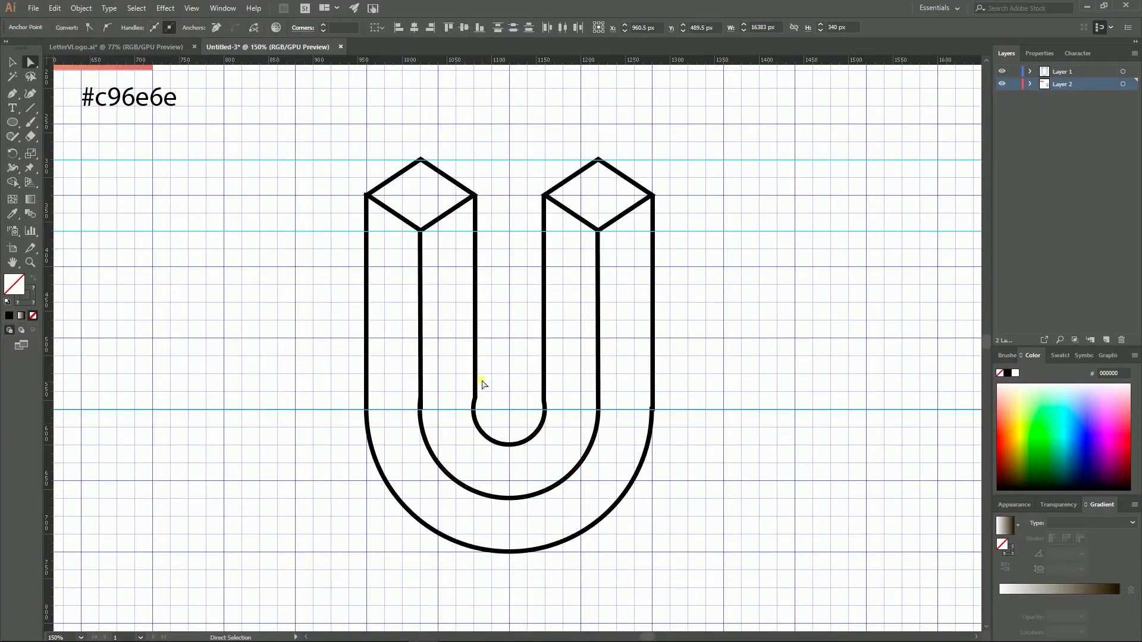
left_click(492, 414)
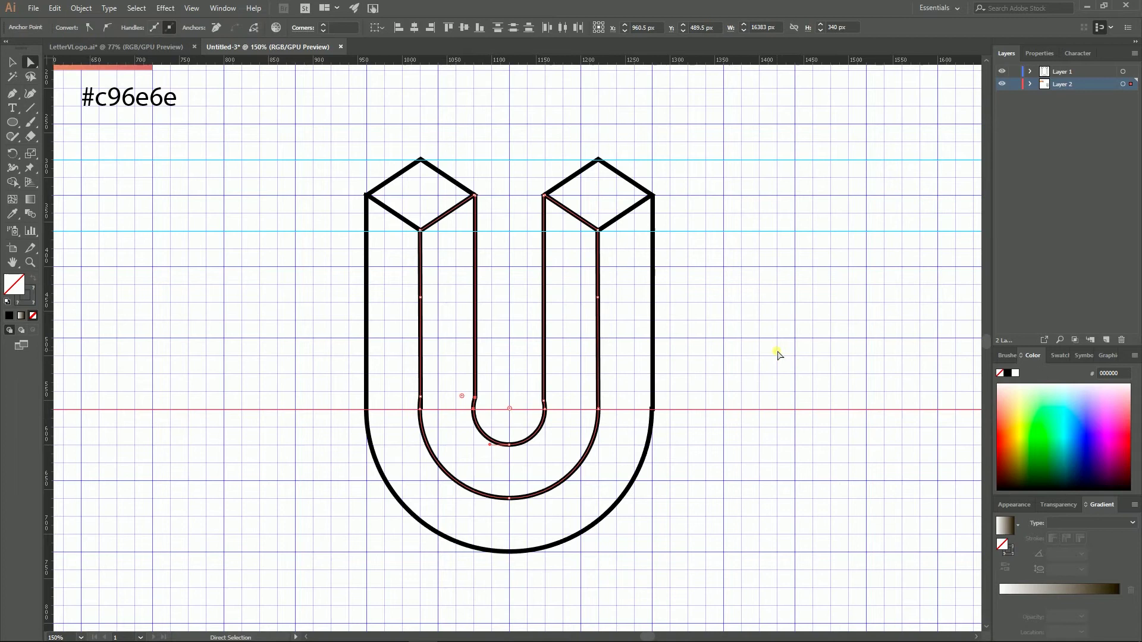
left_click(778, 355)
left_click_drag(450, 379, 499, 422)
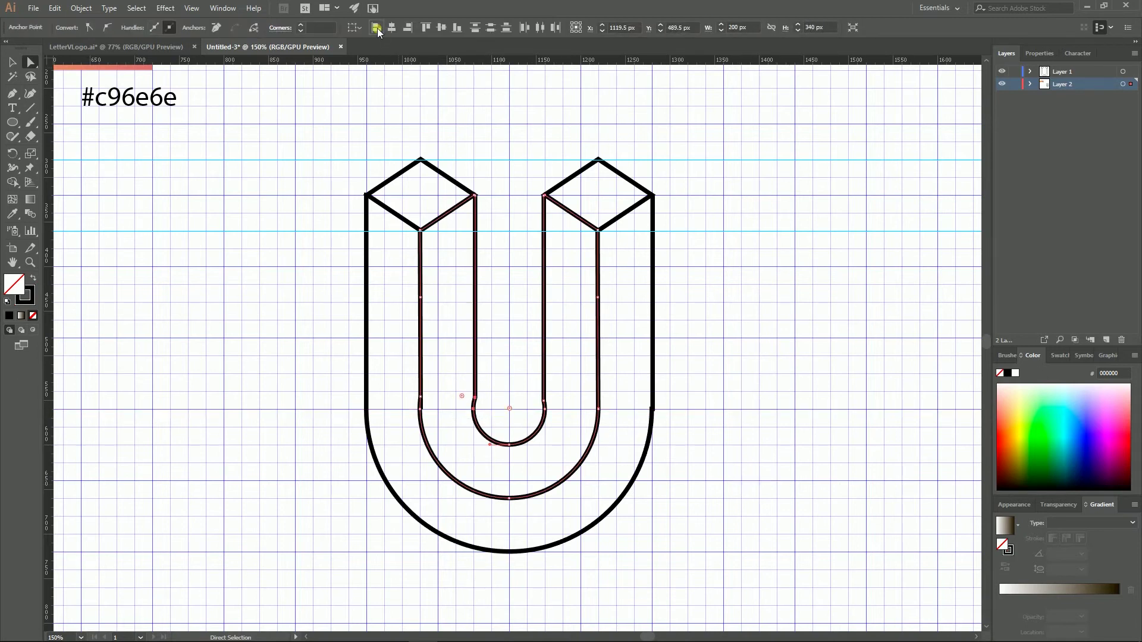
left_click(471, 264)
left_click(543, 402)
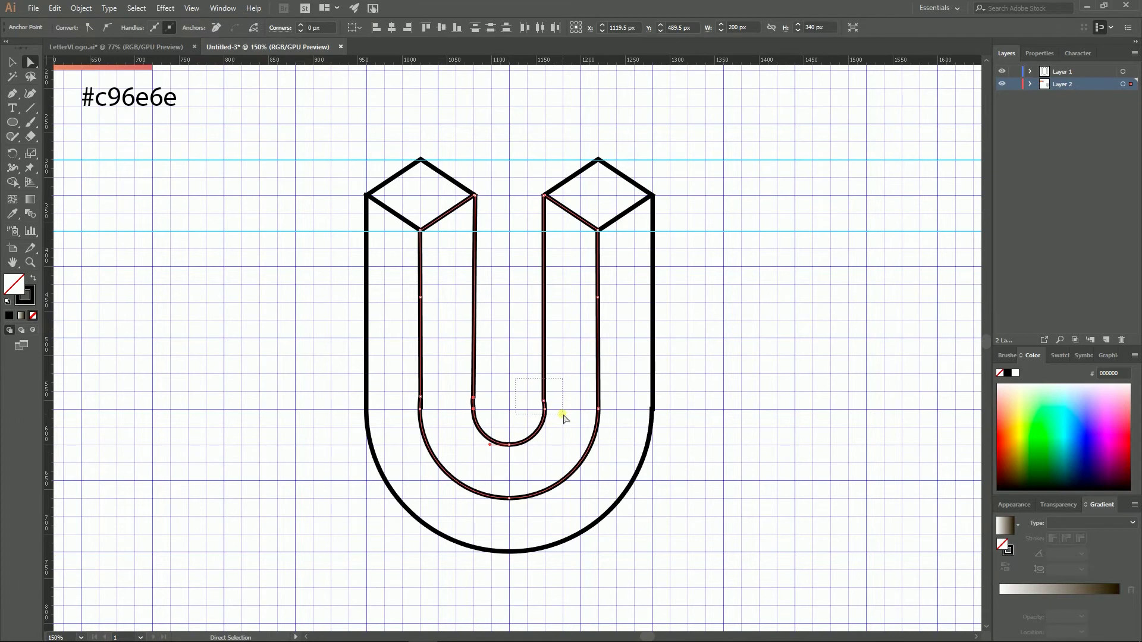
left_click(389, 28)
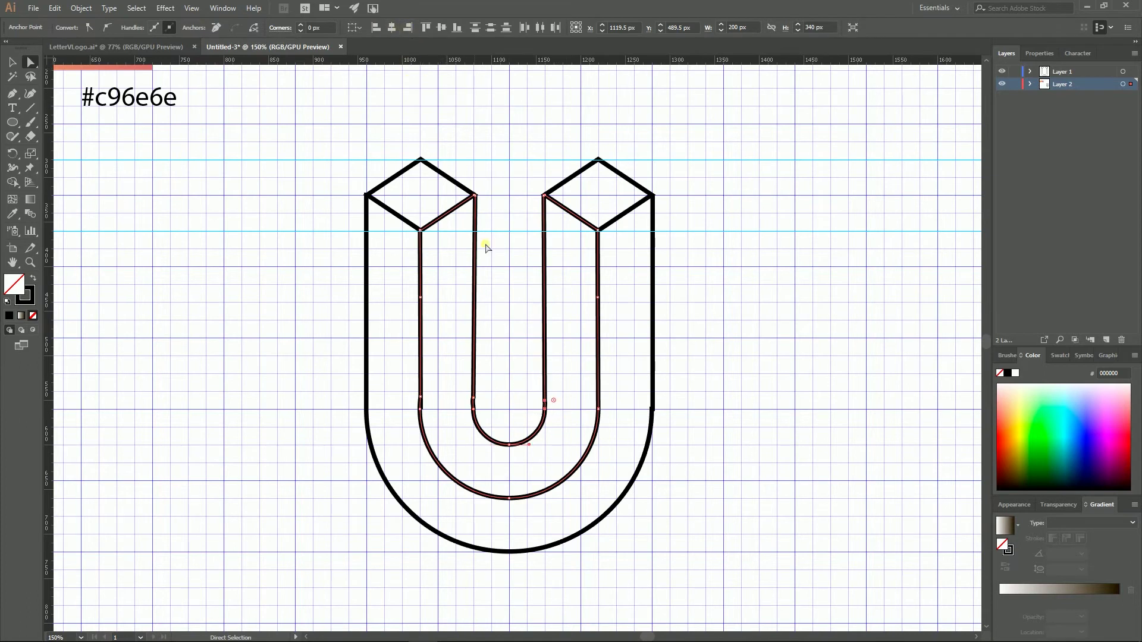
- Select all the U outline anchors and align them, then check the View menu
left_click(525, 356)
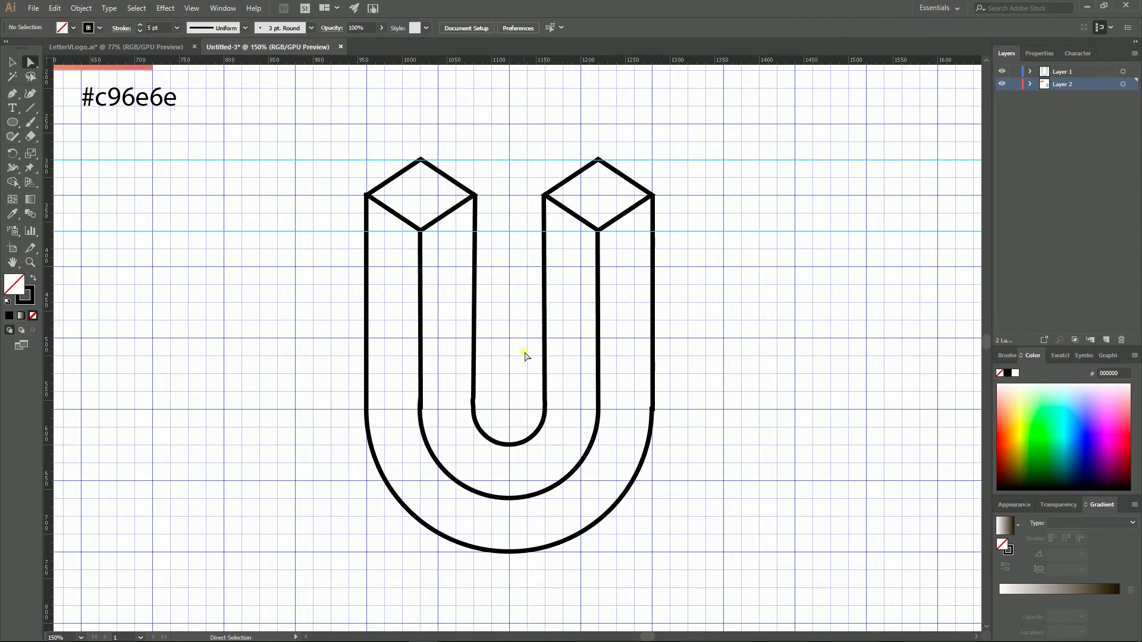
left_click(490, 443)
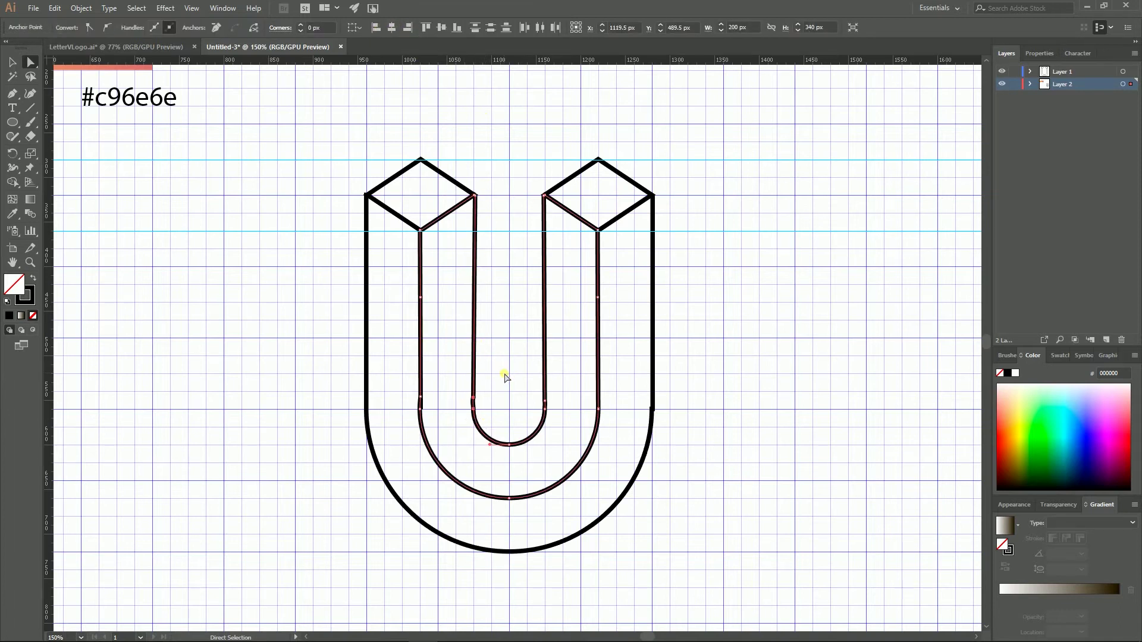
left_click(504, 375)
key("ctrl+a")
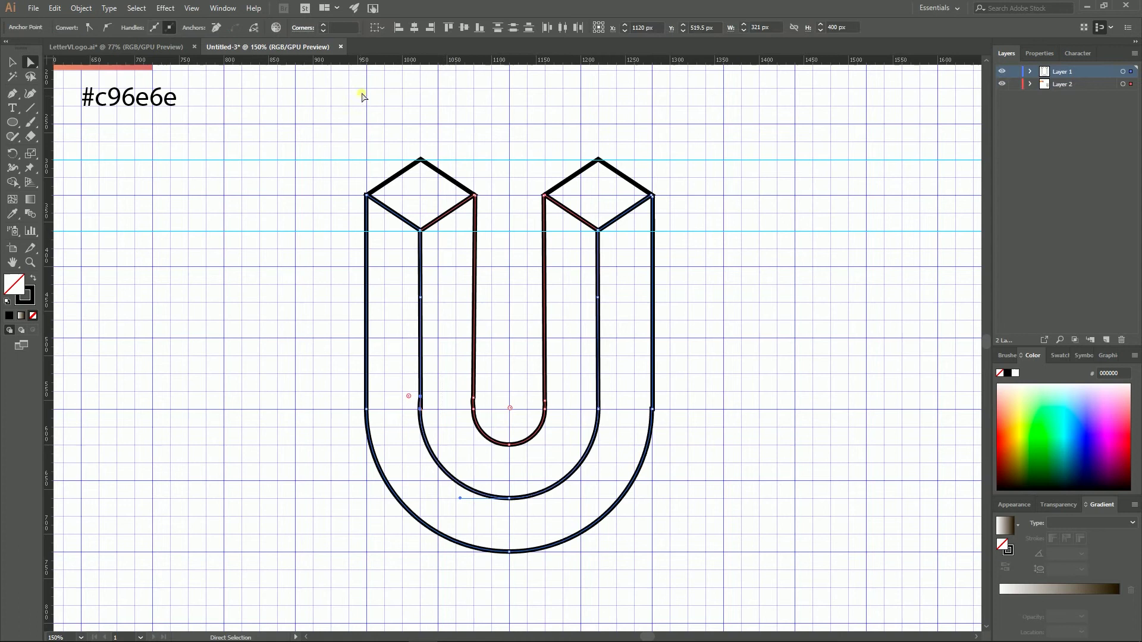
left_click(398, 28)
left_click(186, 8)
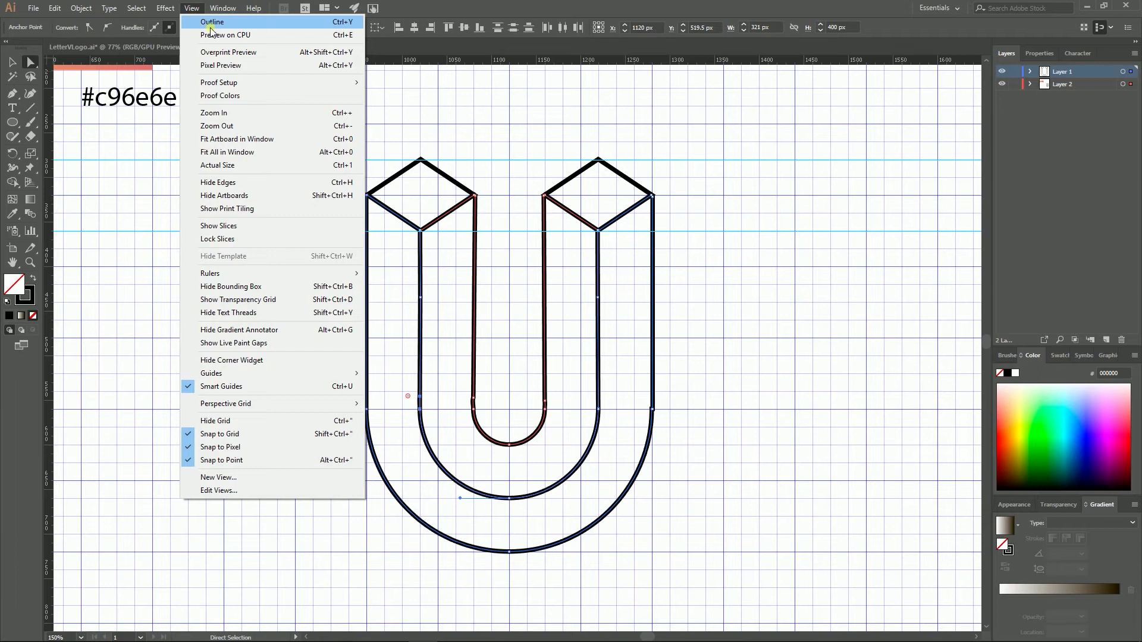
left_click(574, 199)
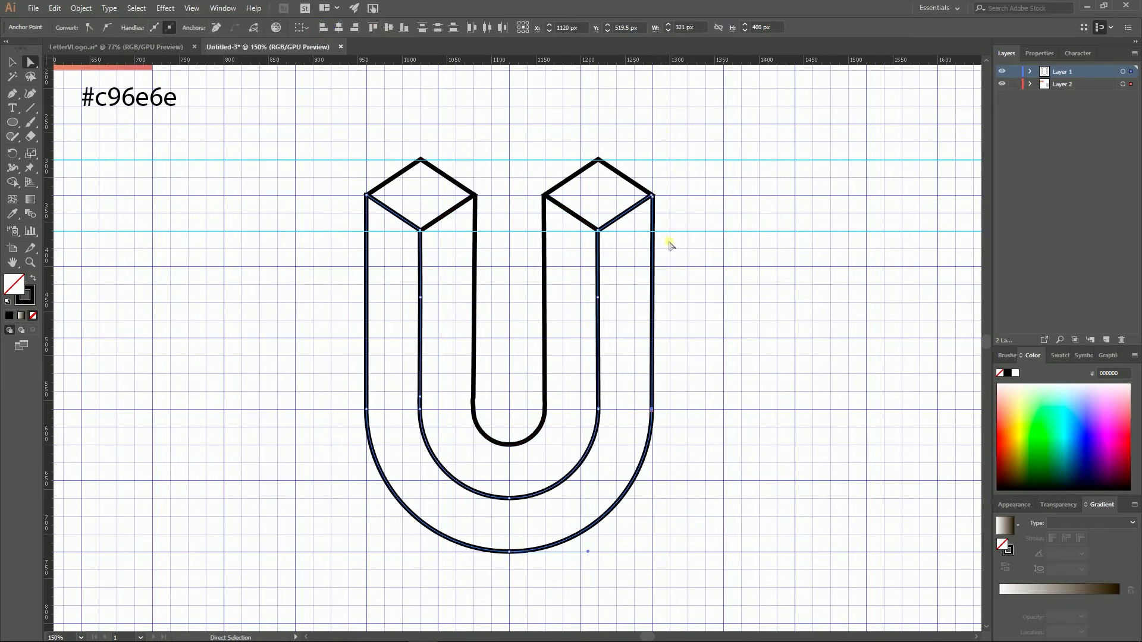
- Marquee-select the U's top anchors and drag them down, then cancel that first move
left_click(440, 387)
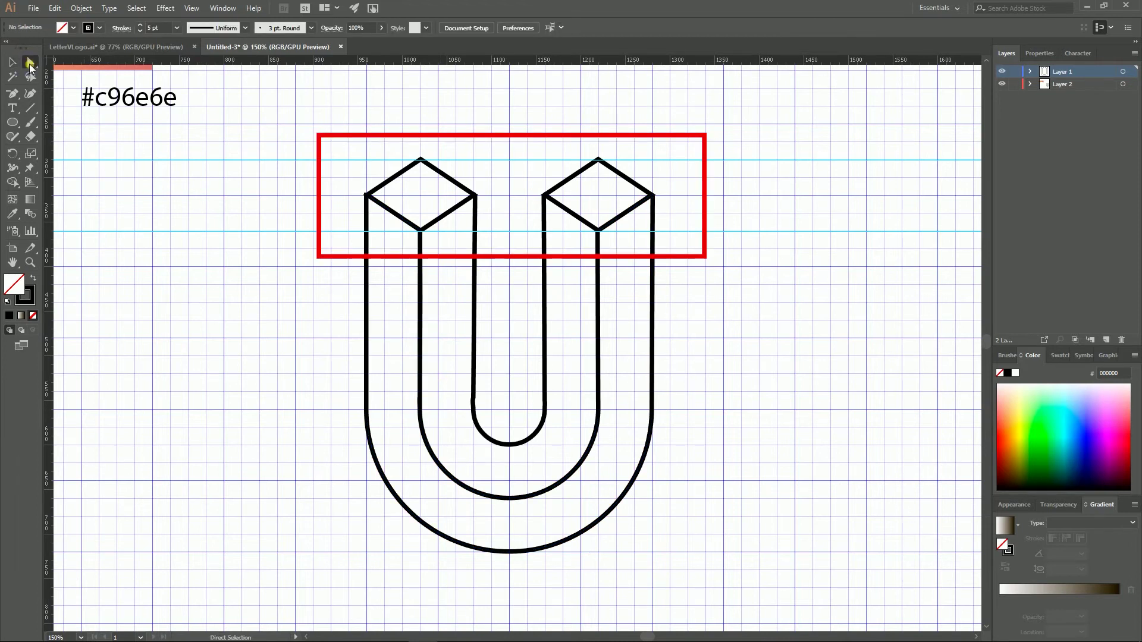
left_click_drag(312, 128, 735, 257)
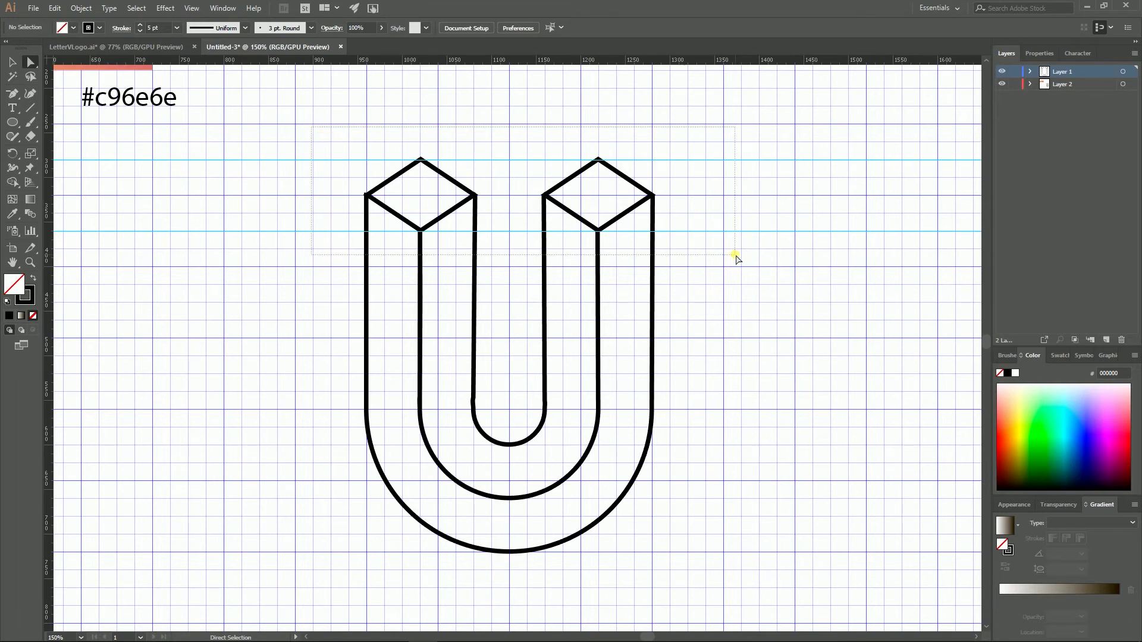
left_click_drag(735, 257, 735, 257)
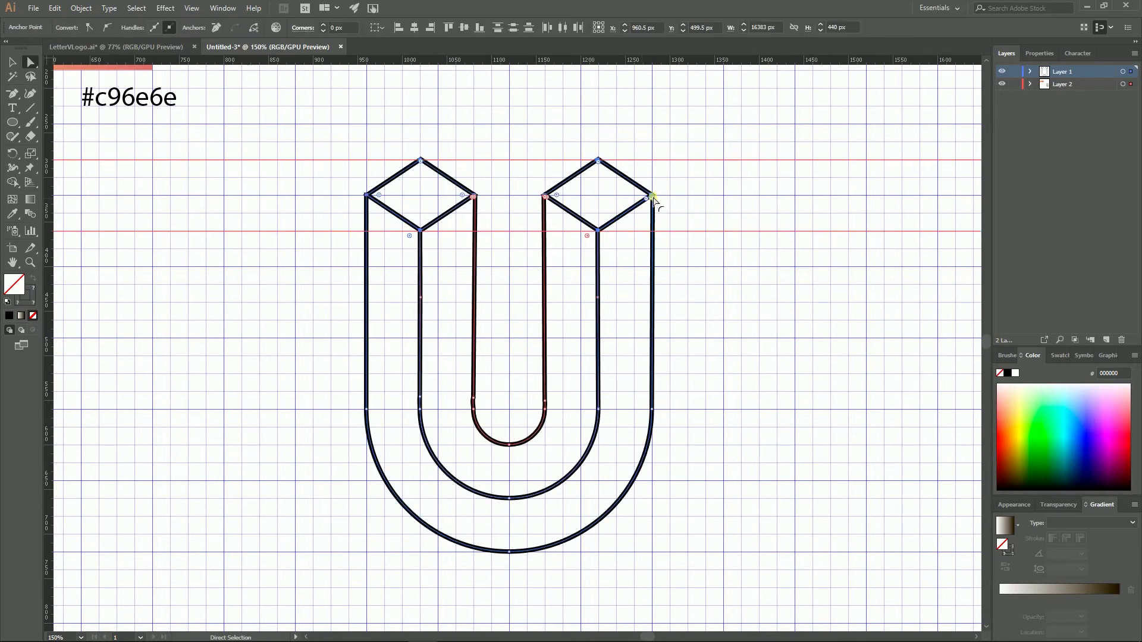
left_click(660, 209)
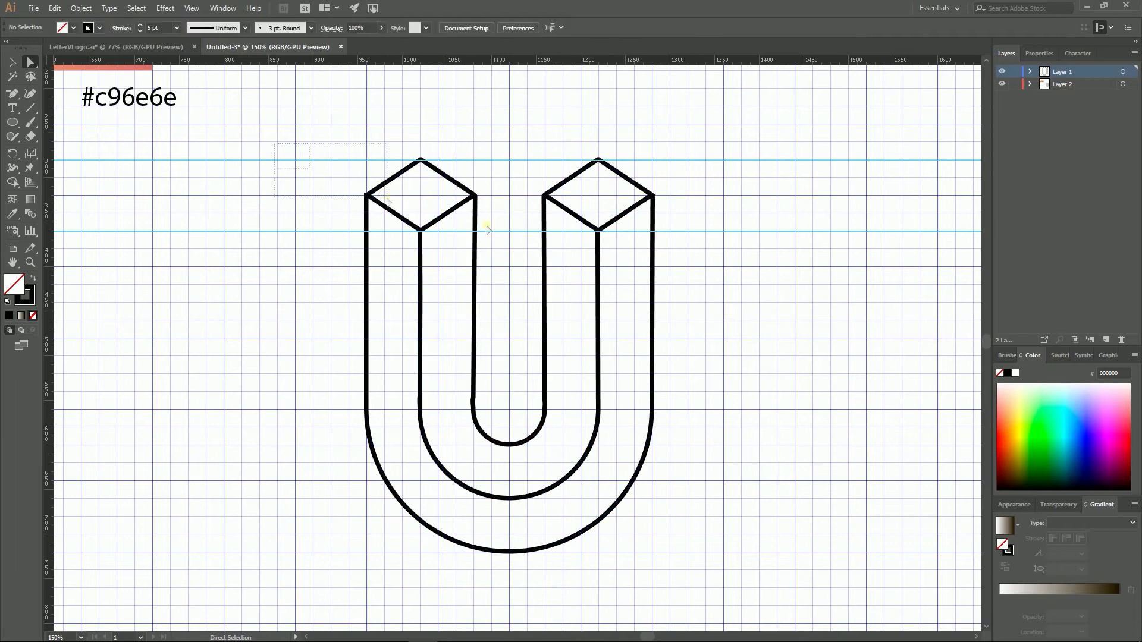
left_click_drag(486, 229, 724, 273)
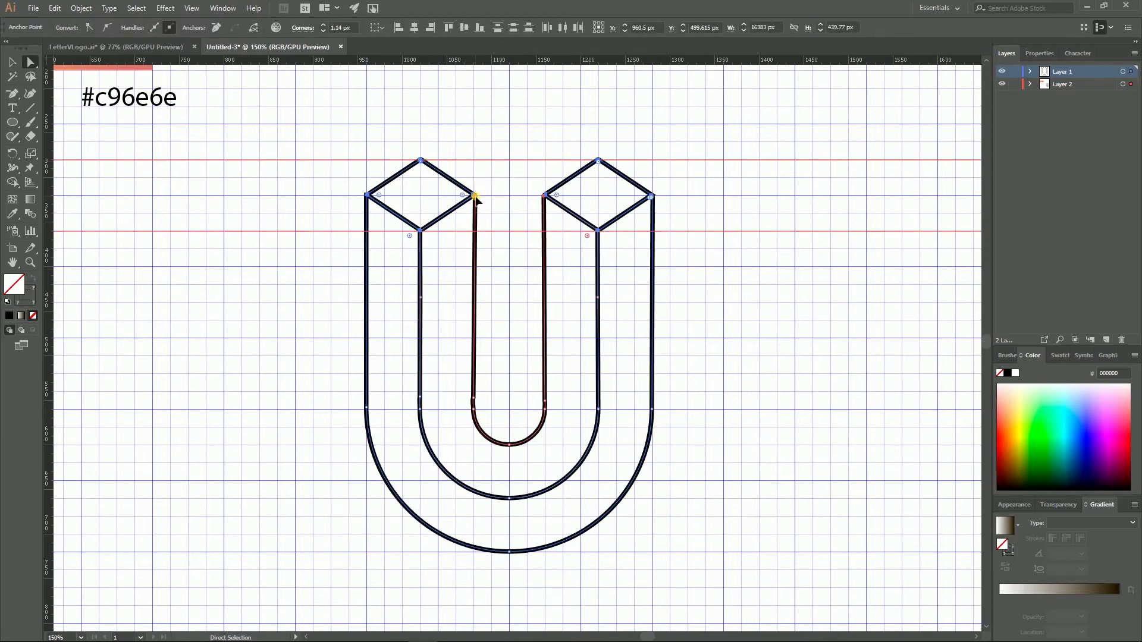
left_click_drag(476, 197, 494, 288)
key("Escape")
- Select everything and drag the U's tops and guides straight down onto the lower guide
key("ctrl+a")
left_click_drag(476, 198, 475, 253)
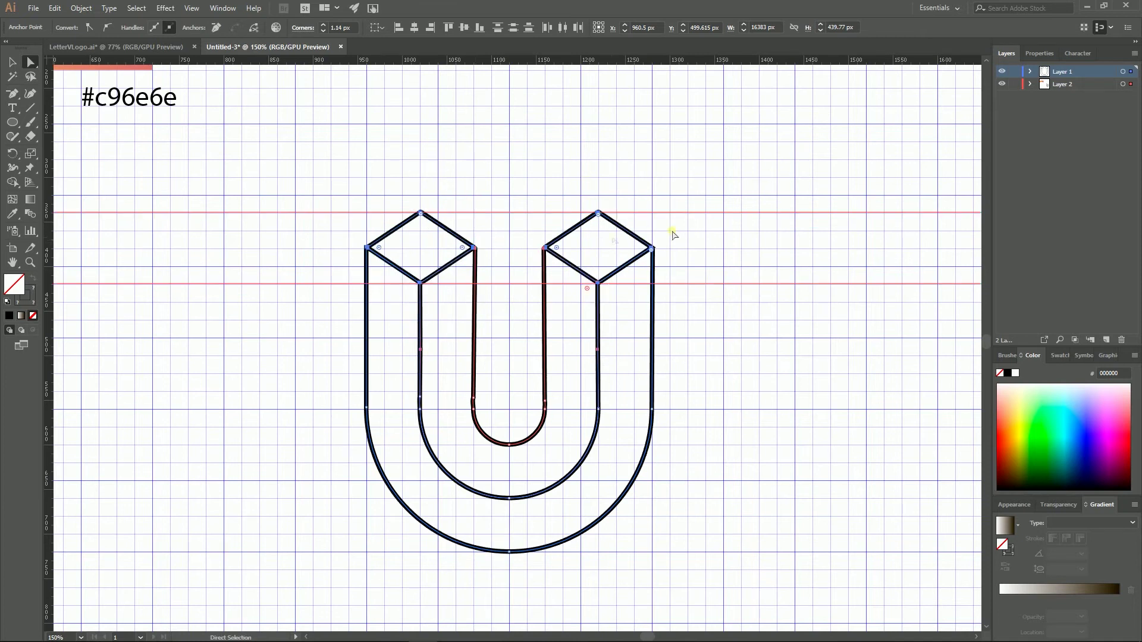
left_click(721, 176)
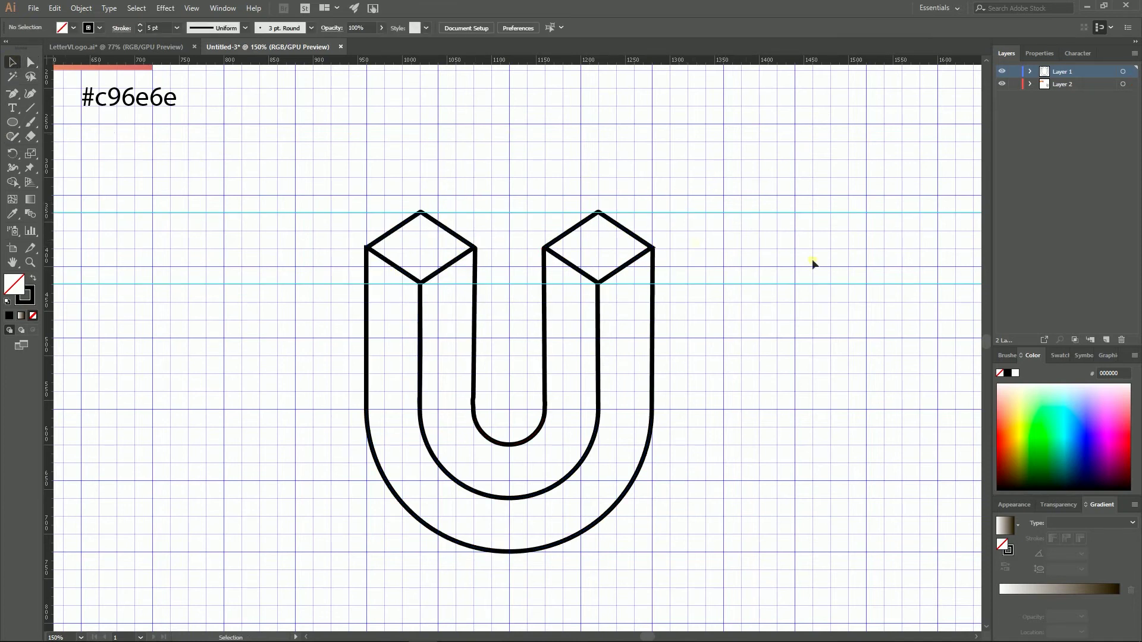
- Convert the bottom anchors of the inner, middle and outer U paths into sharp corners
scroll(813, 262, "down", 3)
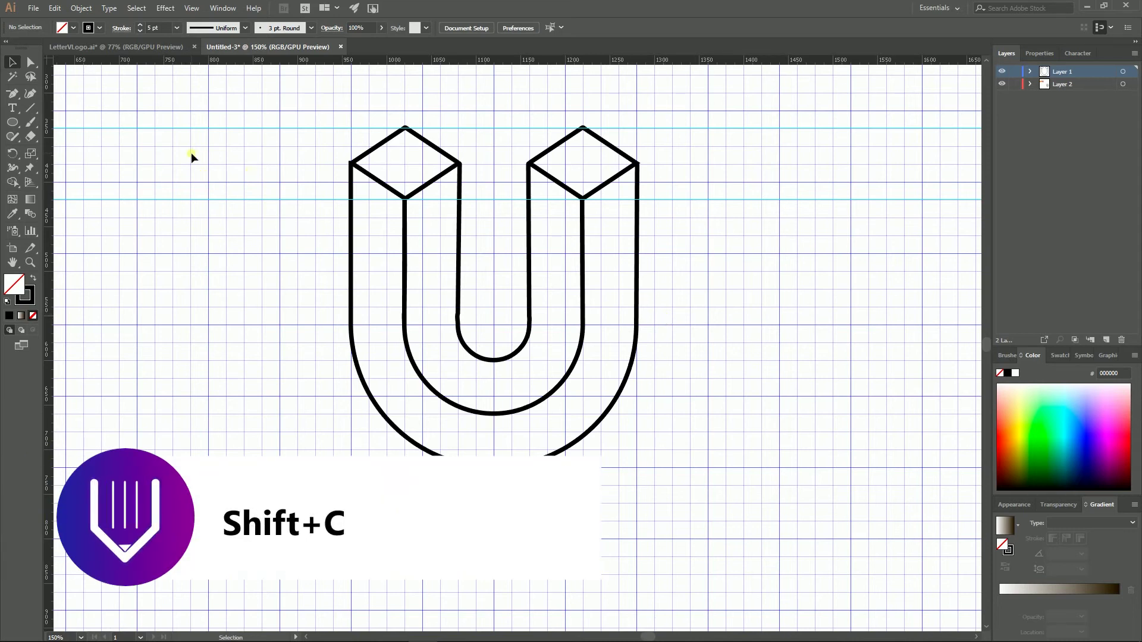
key("shift+c")
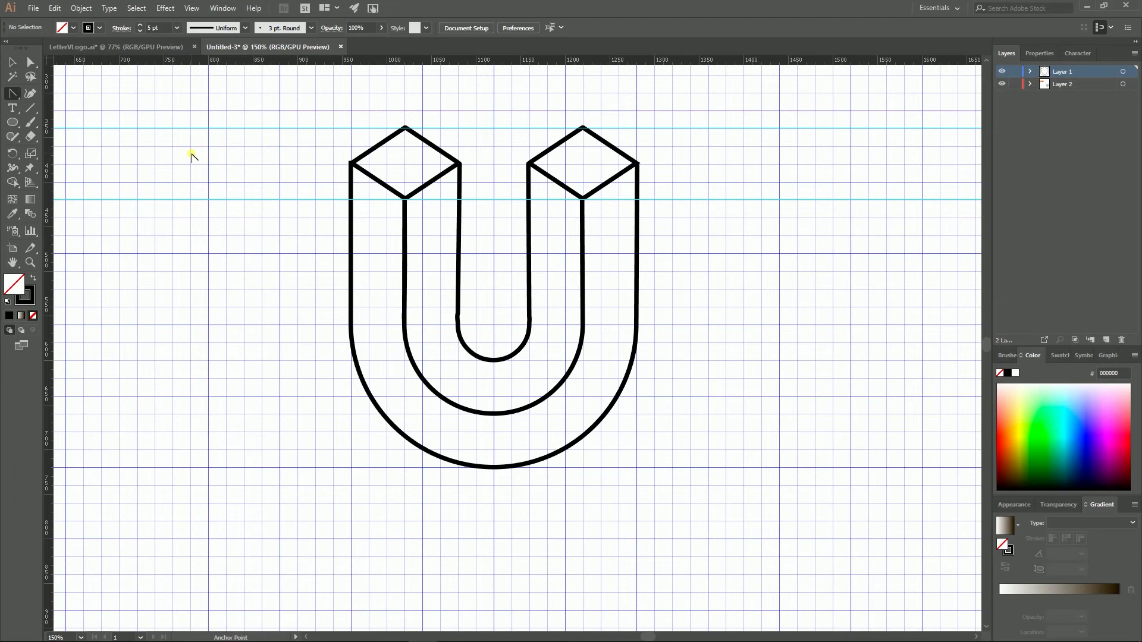
left_click_drag(12, 94, 59, 143)
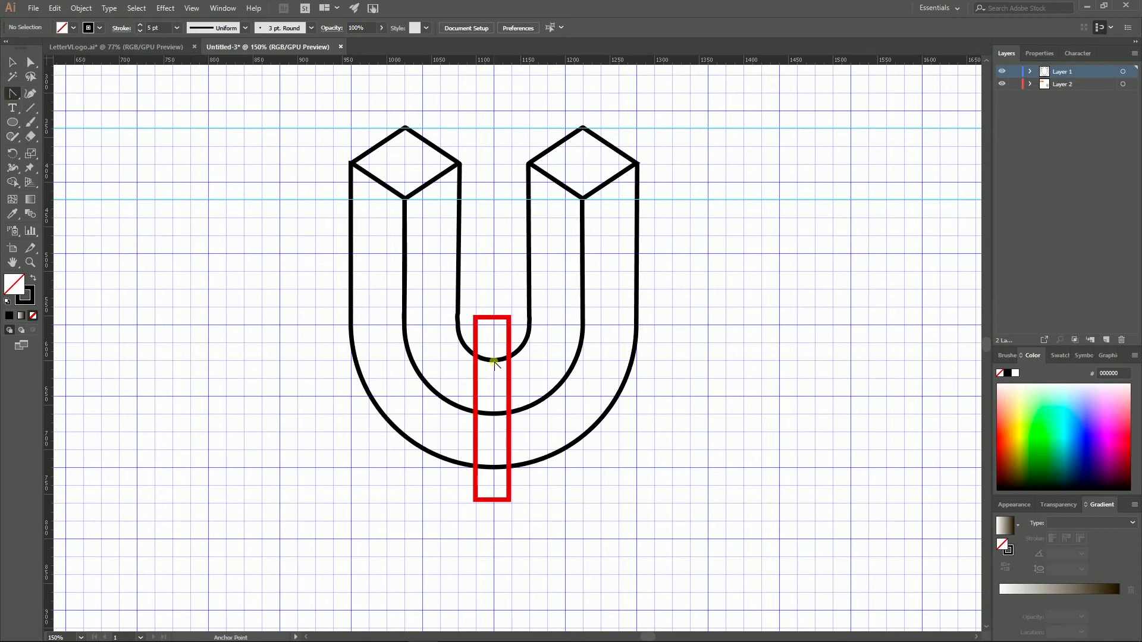
left_click(493, 362)
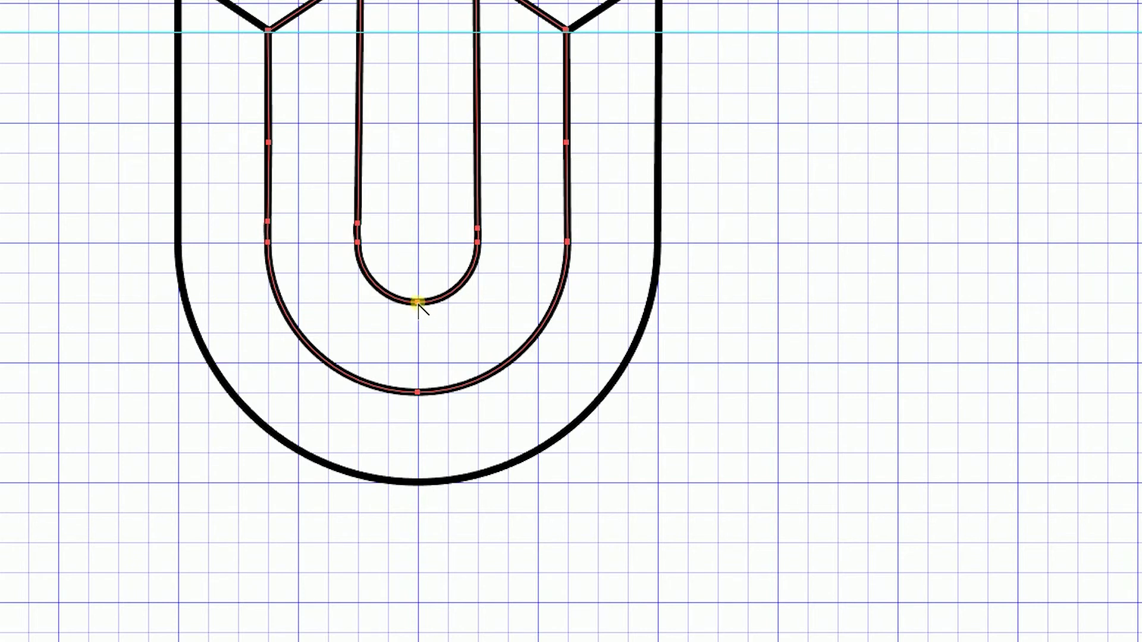
left_click(418, 302)
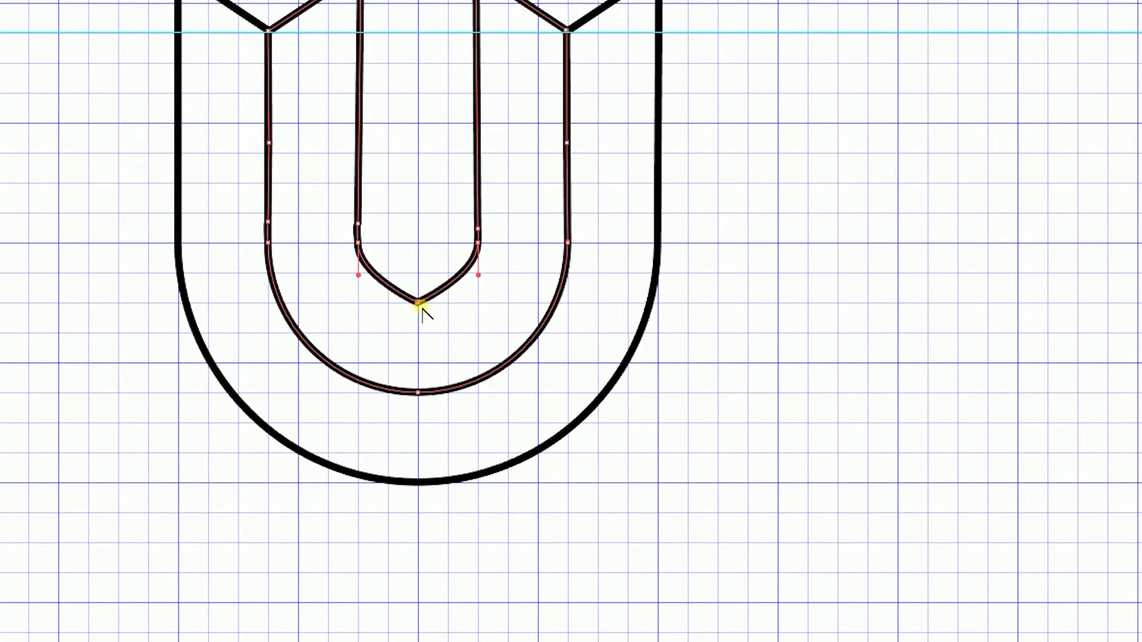
left_click(418, 394)
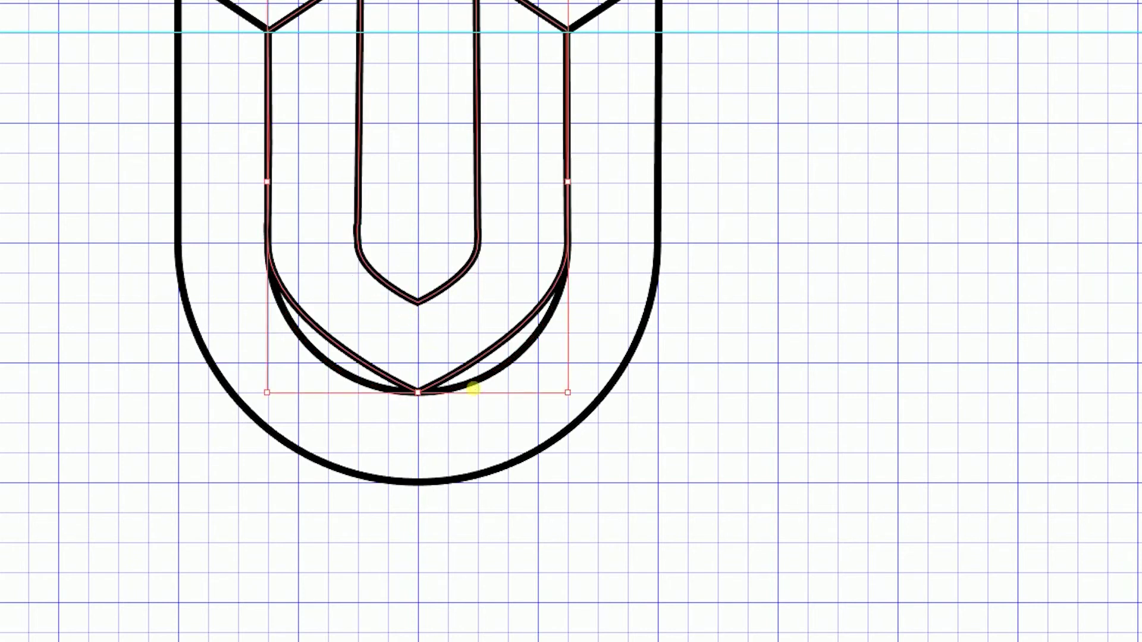
left_click(474, 383)
left_click(418, 393)
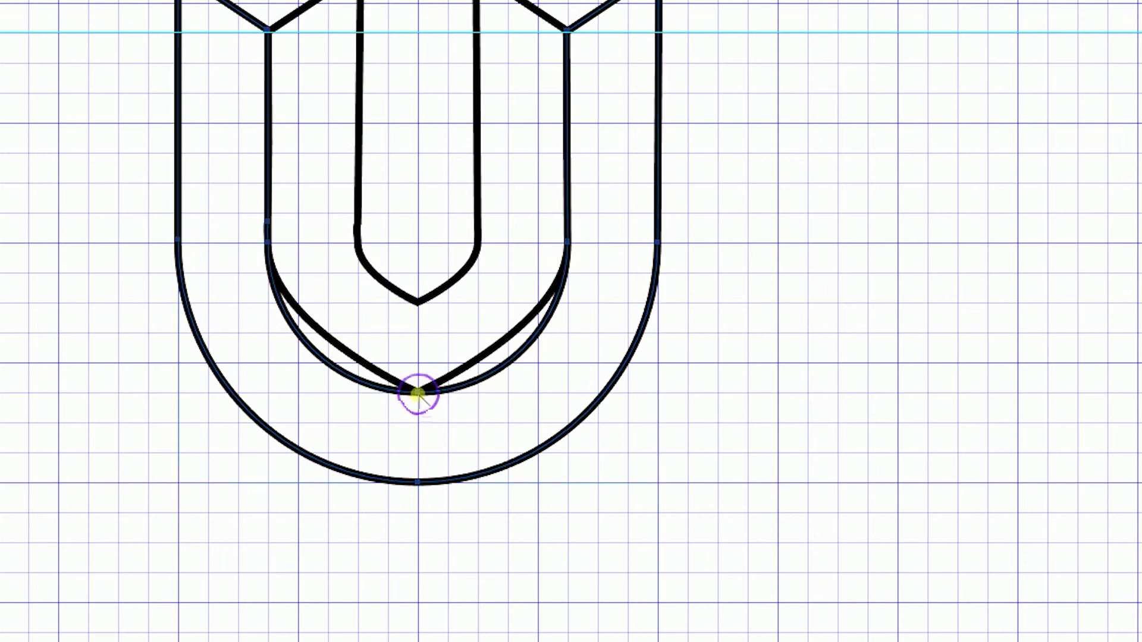
left_click(417, 482)
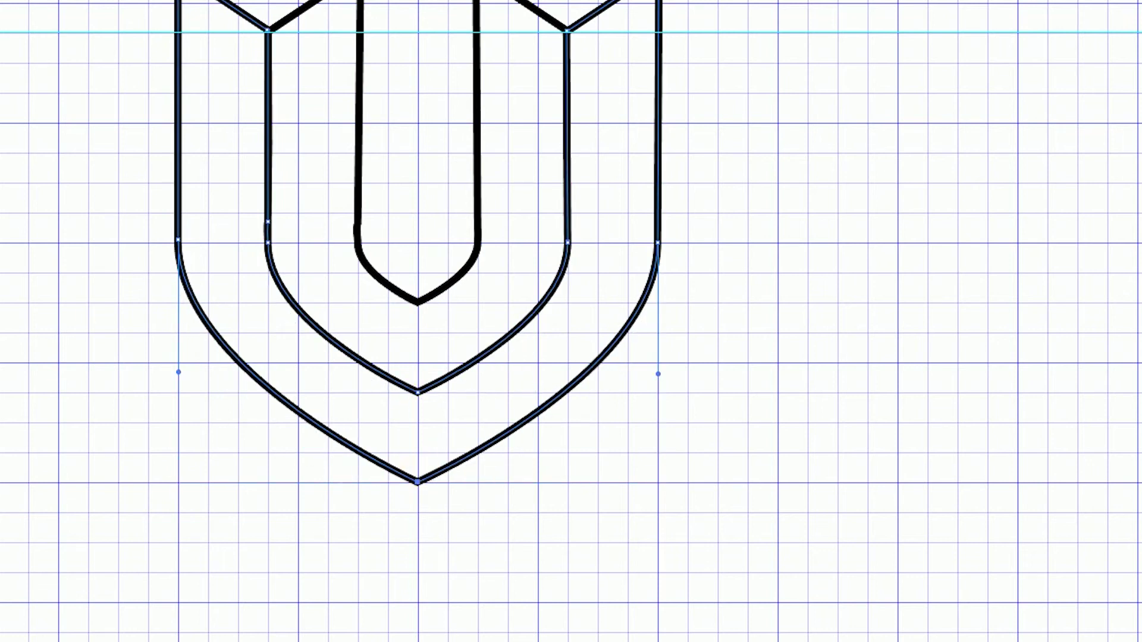
left_click(42, 355)
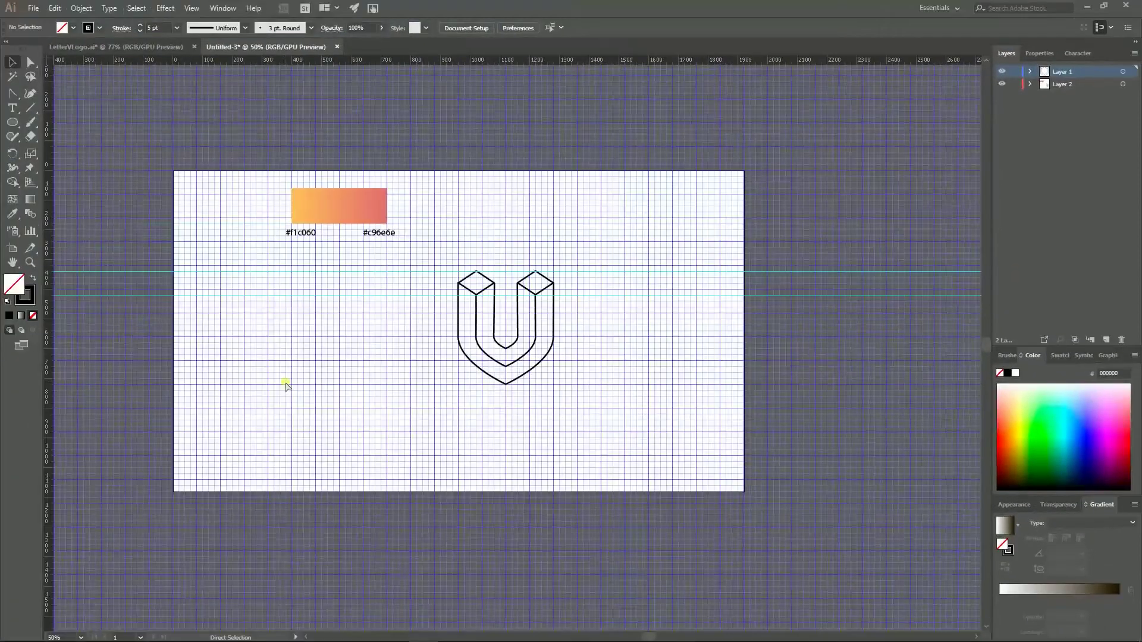
- Eyedrop the #f1c060–#c96e6e gradient sample onto the inner U band
key("ctrl+equal")
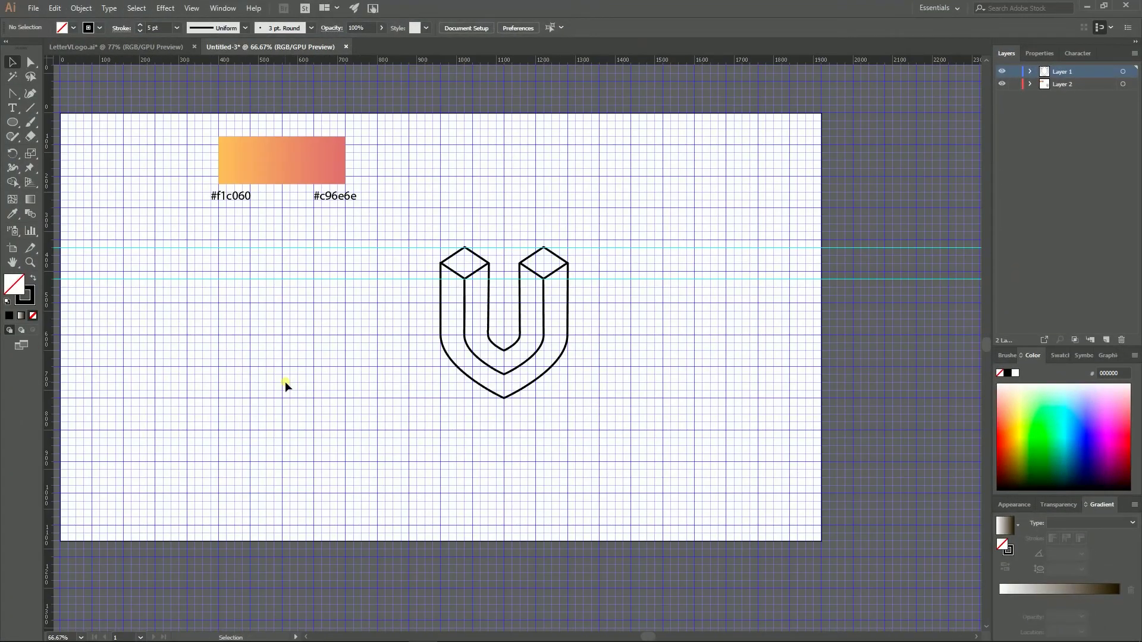
left_click(487, 312)
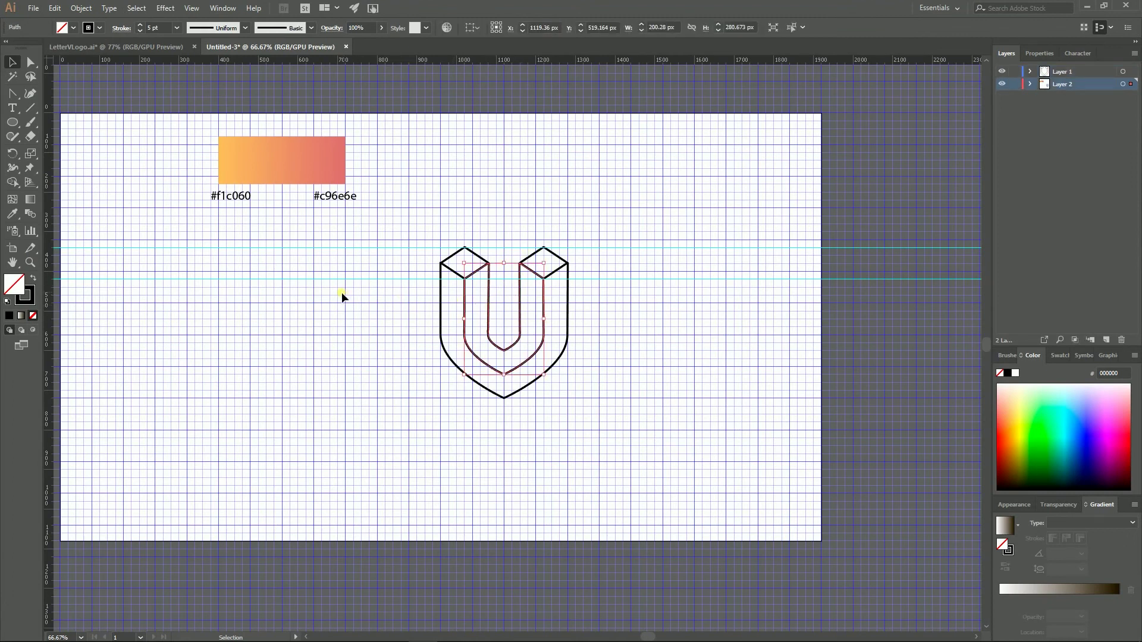
key("i")
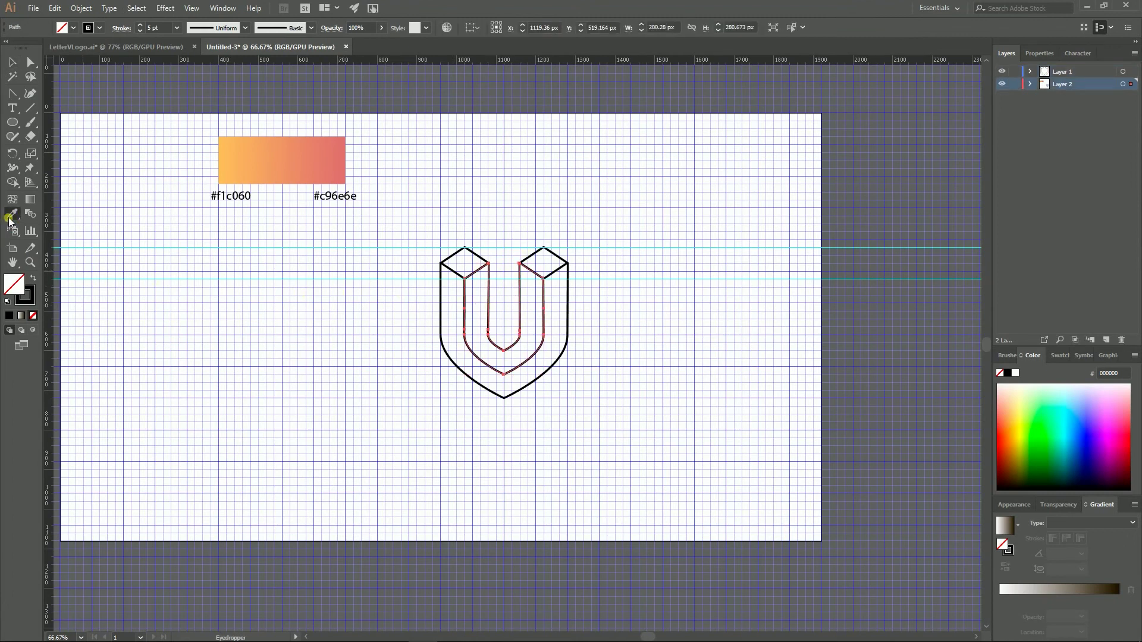
left_click(239, 153)
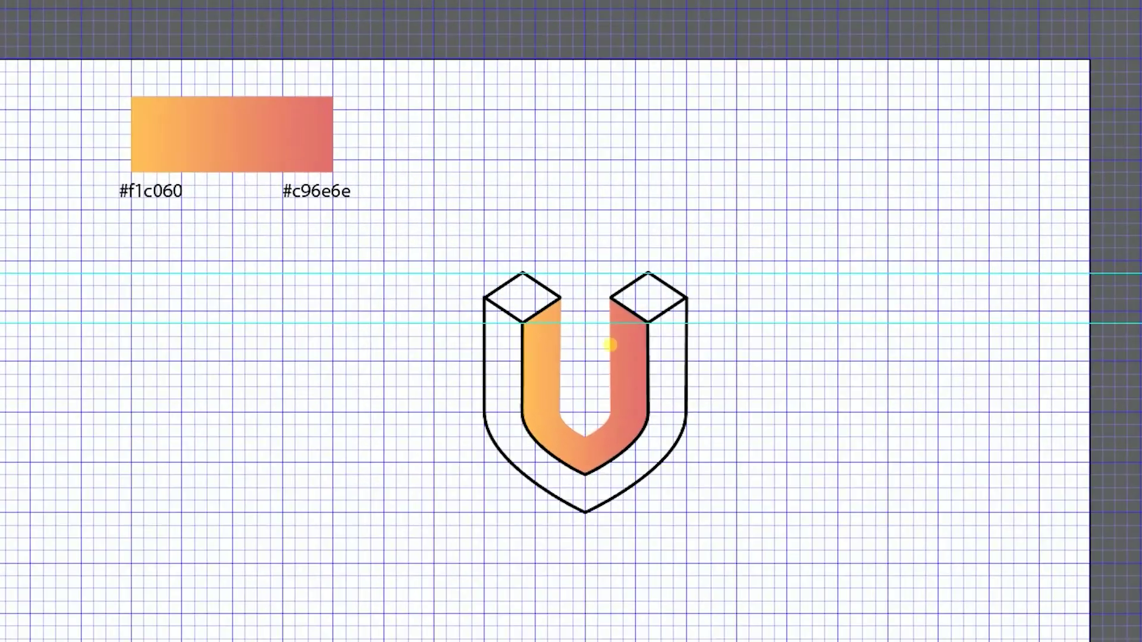
key("v")
left_click(514, 308)
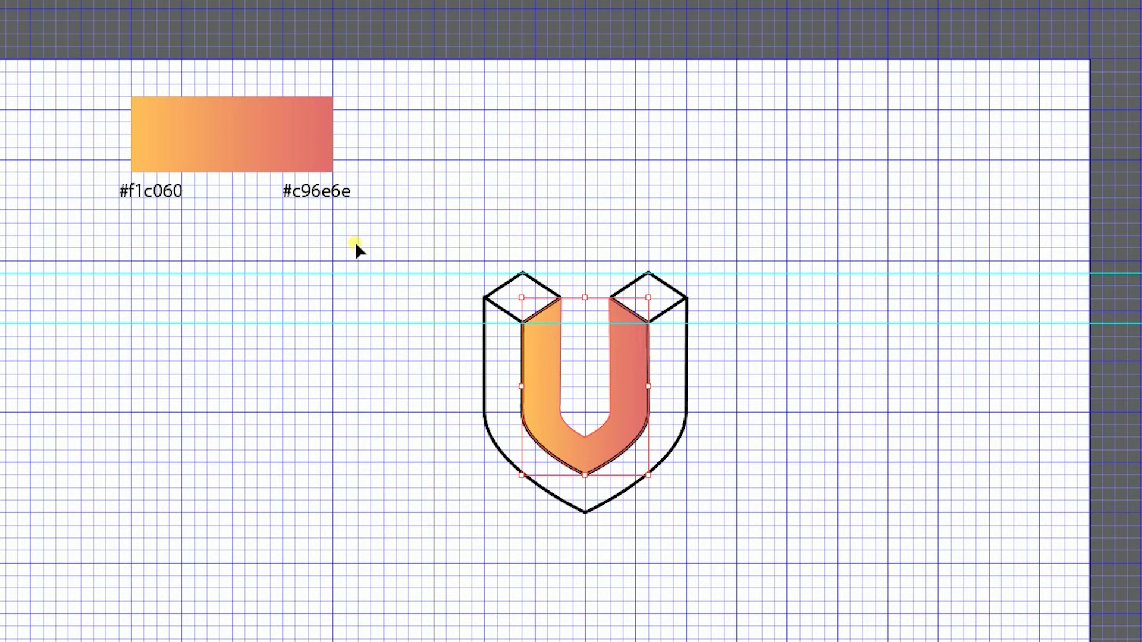
- Eyedrop the sample bar's gradient onto the outer band and both top diamond caps
left_click(485, 333)
left_click(548, 286)
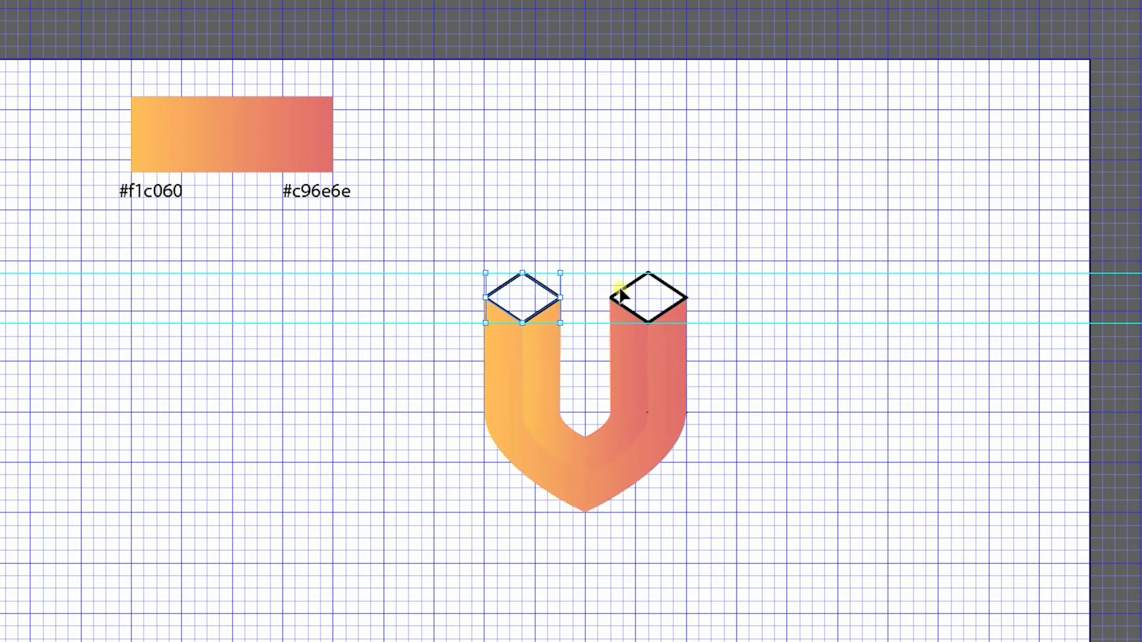
left_click(598, 253)
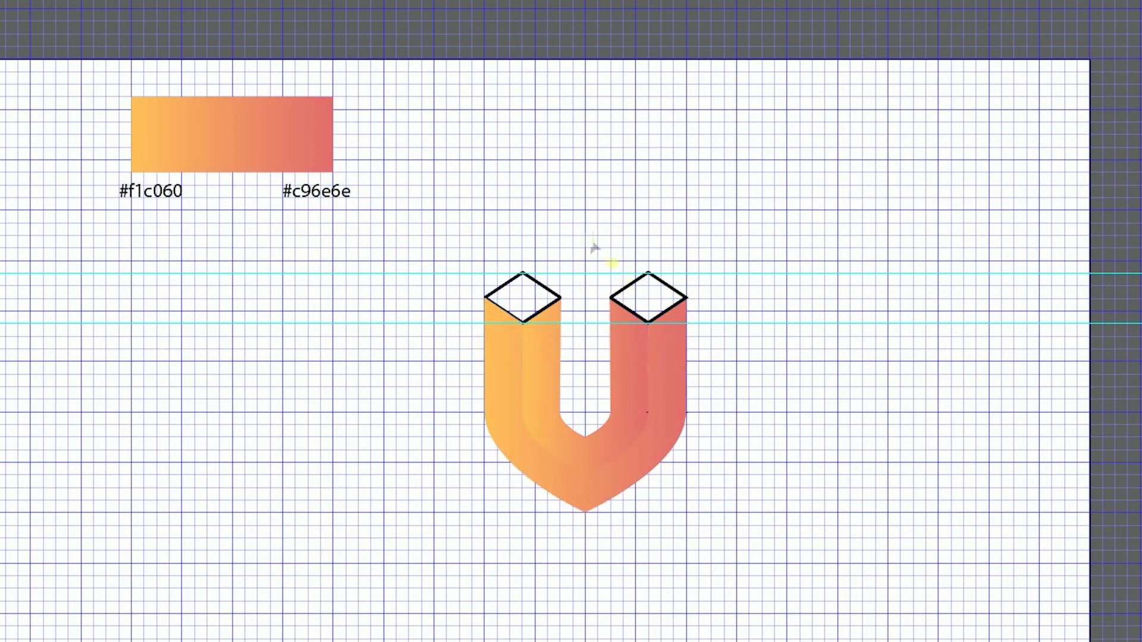
left_click(545, 290)
key("i")
left_click(227, 155)
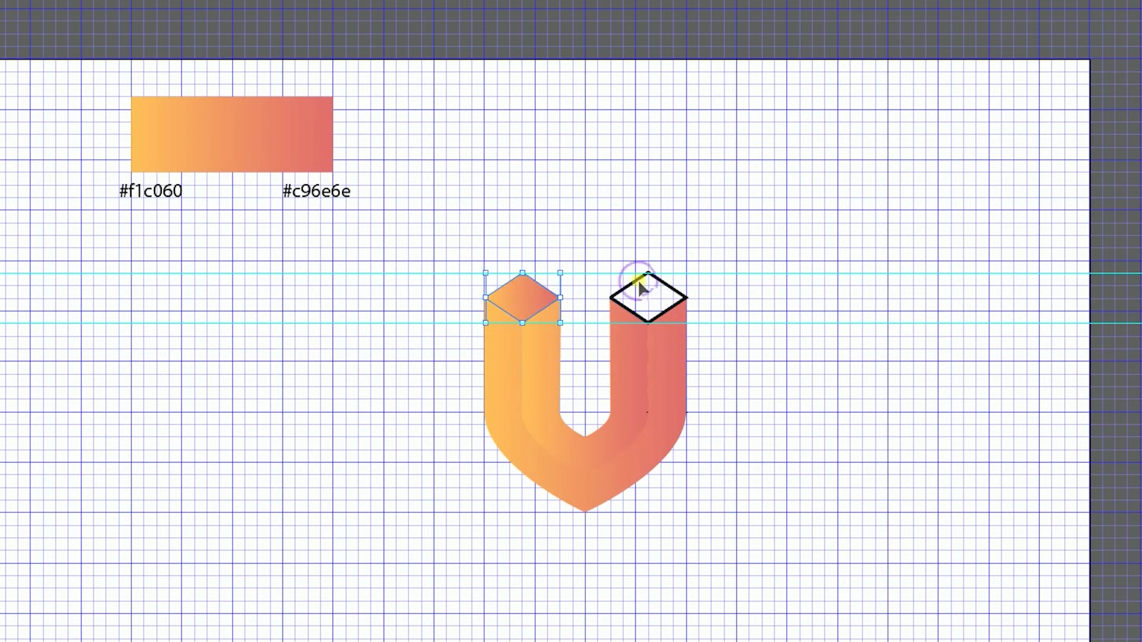
left_click(638, 280, "ctrl")
left_click(218, 141)
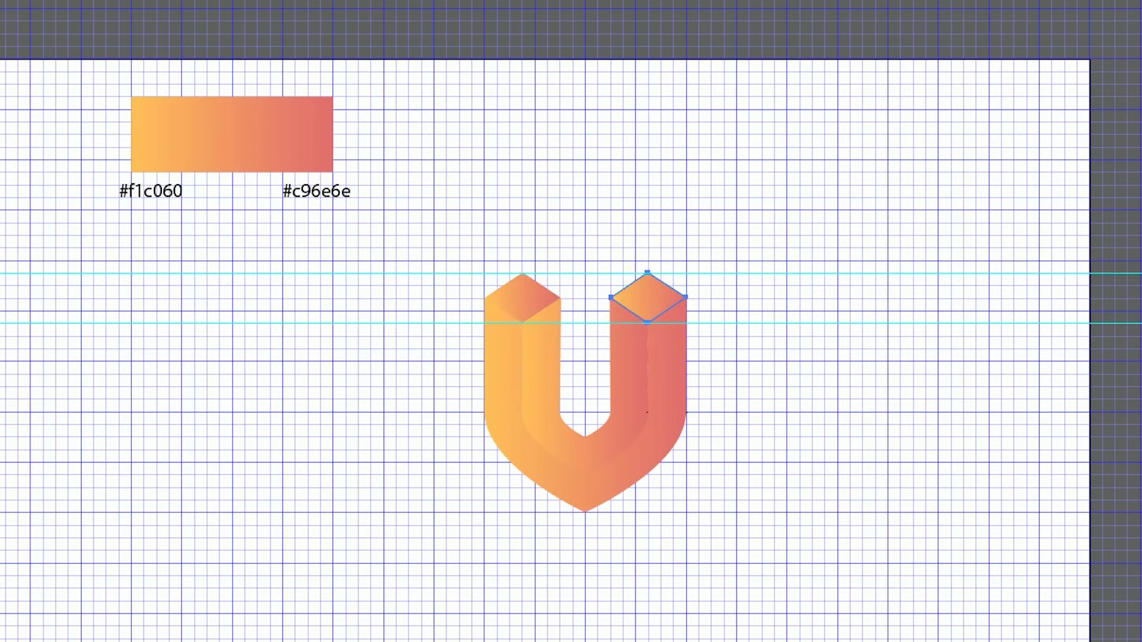
left_click(372, 329)
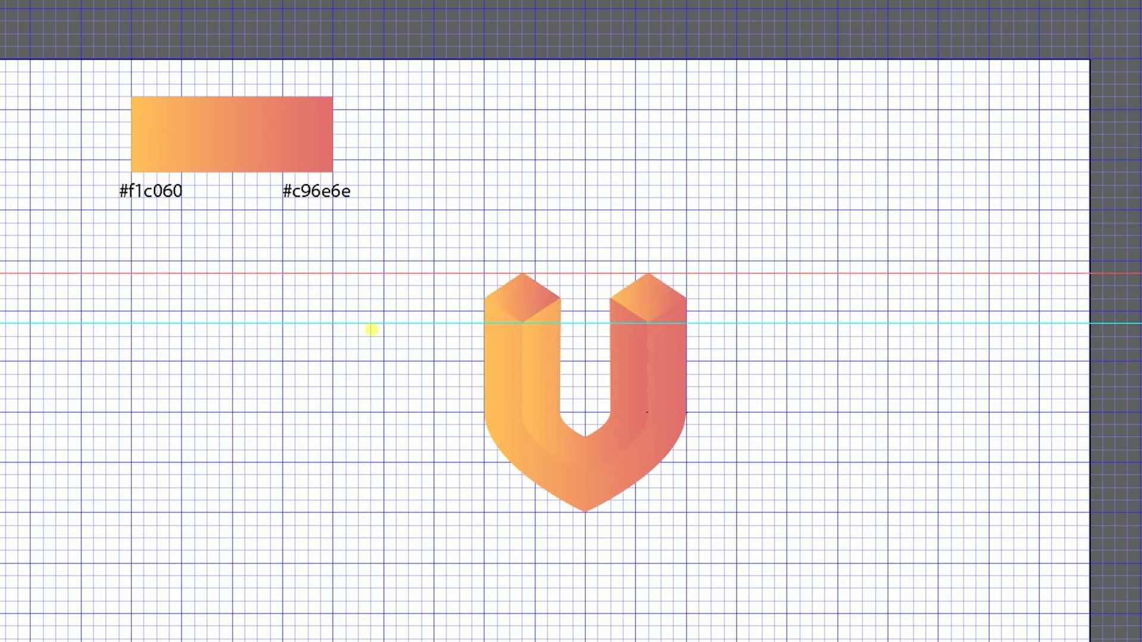
left_click(541, 366)
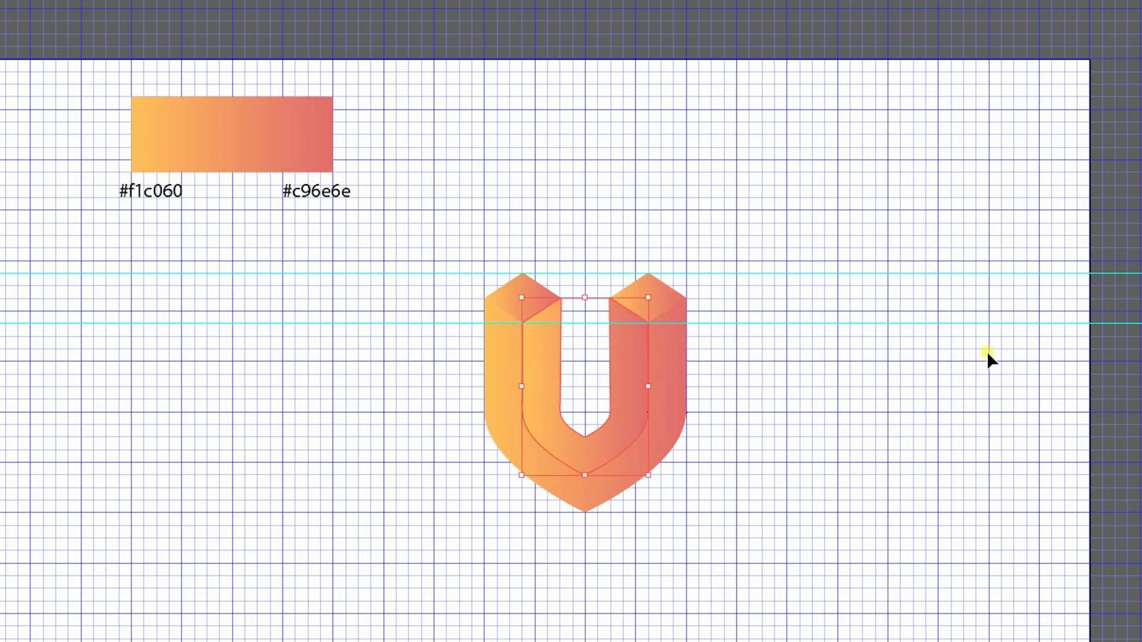
- Draw a gradient-filled circle to the left of the U
key("l")
left_click_drag(384, 412, 421, 373)
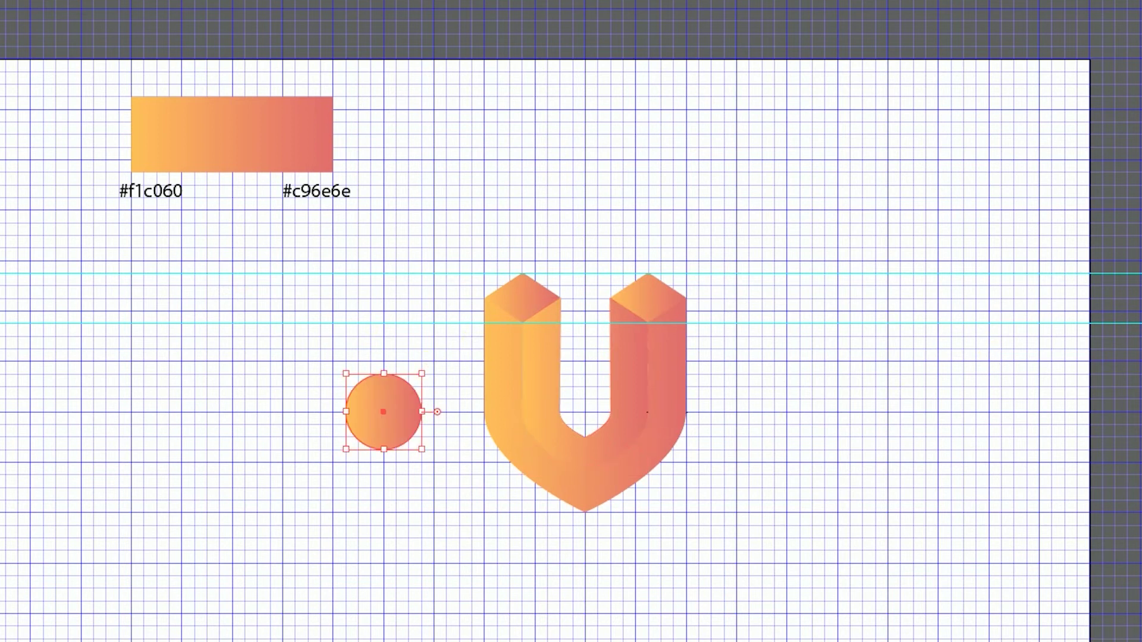
left_click(427, 481)
- Reverse the gradient on the U's inner face so it runs pink to orange
left_click(497, 358)
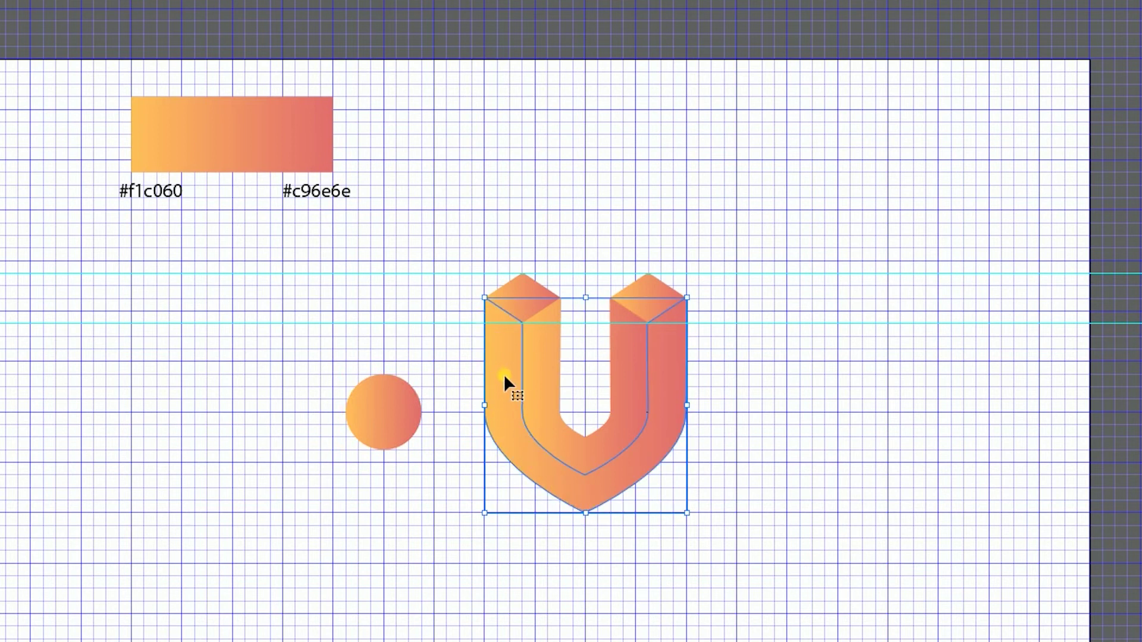
left_click(541, 366)
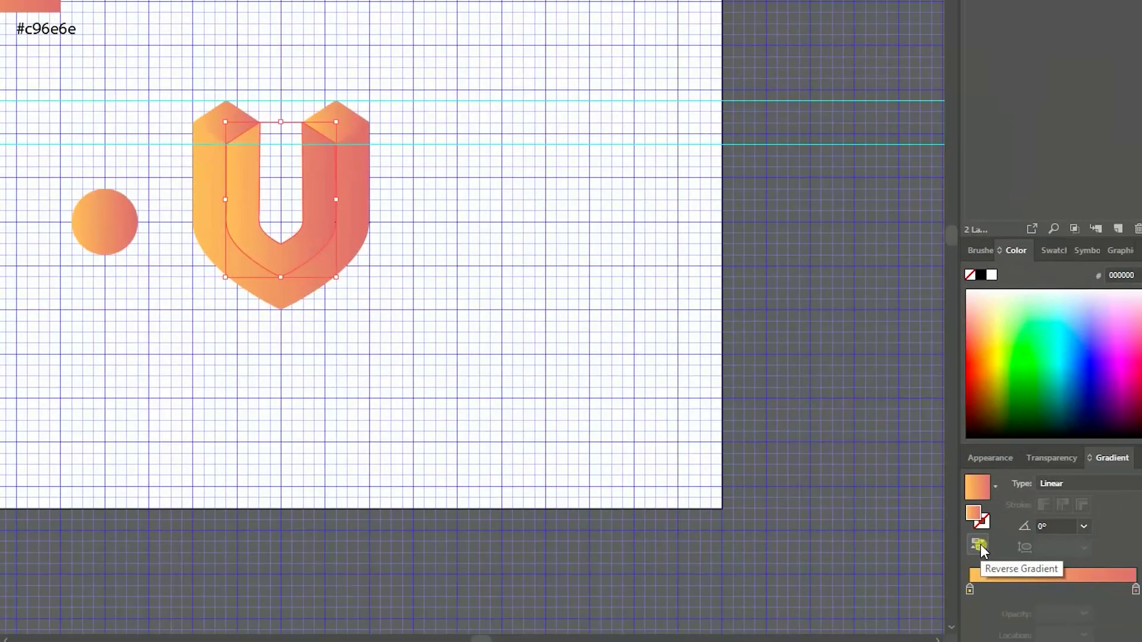
left_click(979, 545)
left_click(459, 258)
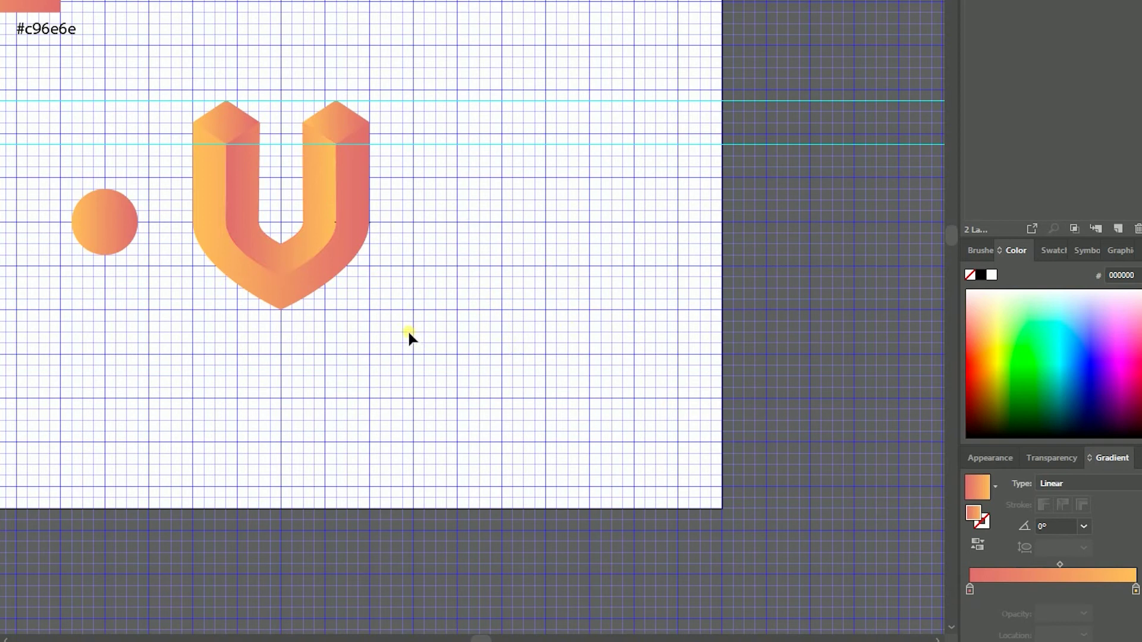
left_click(229, 117)
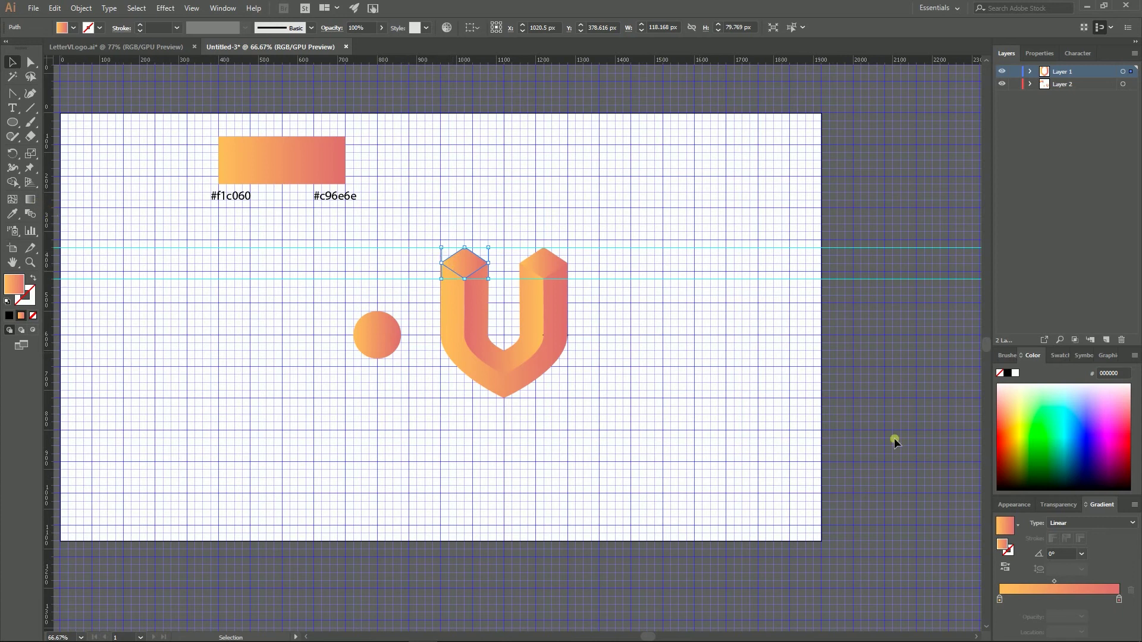
- Reverse the left diamond cap's gradient and angle it diagonally across the cap
left_click(1005, 567)
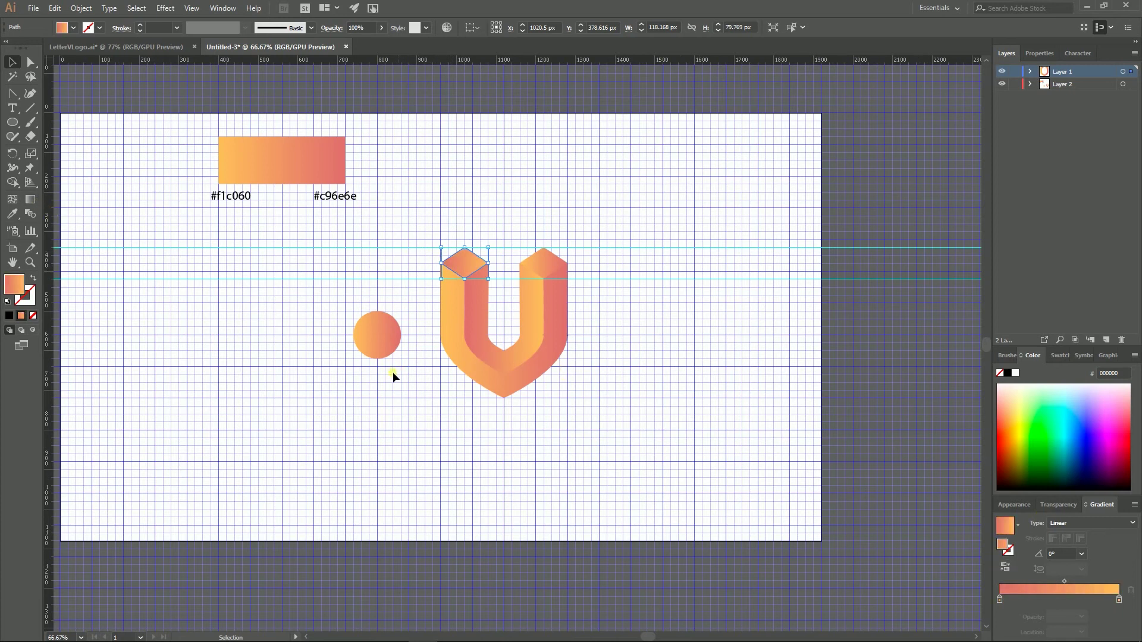
key("g")
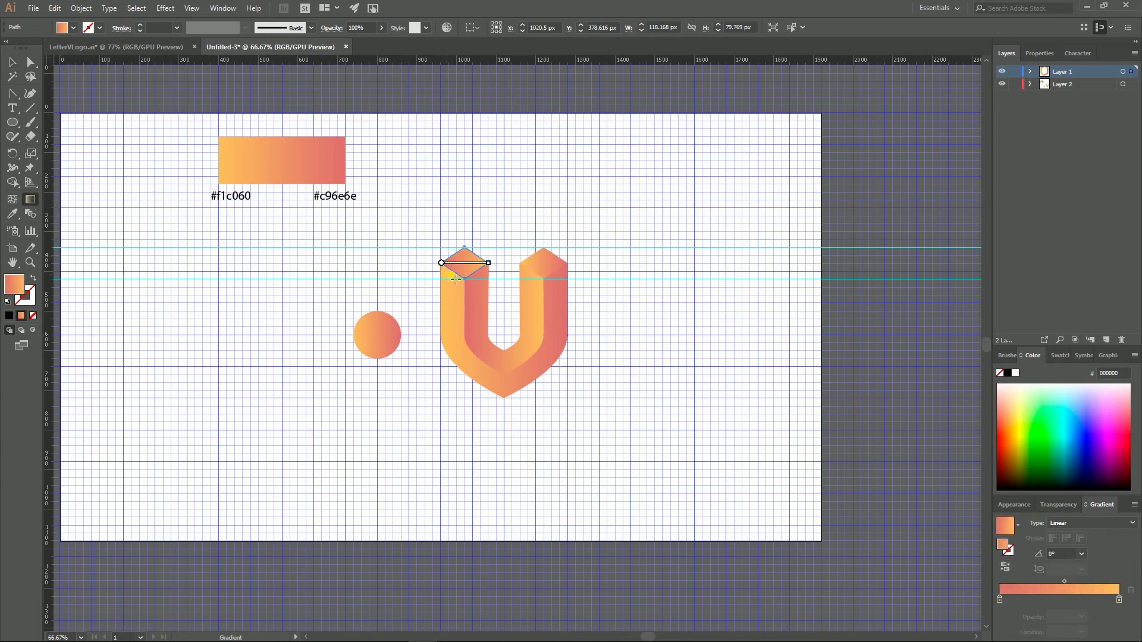
left_click_drag(452, 272, 488, 247)
mouse_move(489, 248)
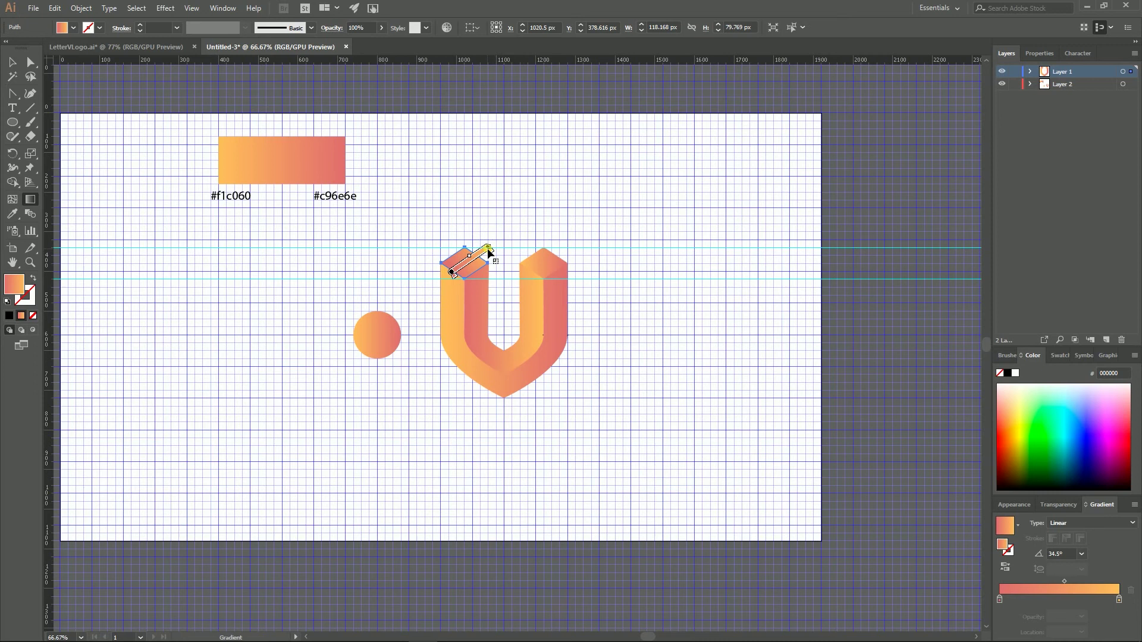
- Angle the right diamond cap's gradient diagonally at 36.7° and reverse it
left_click(540, 263)
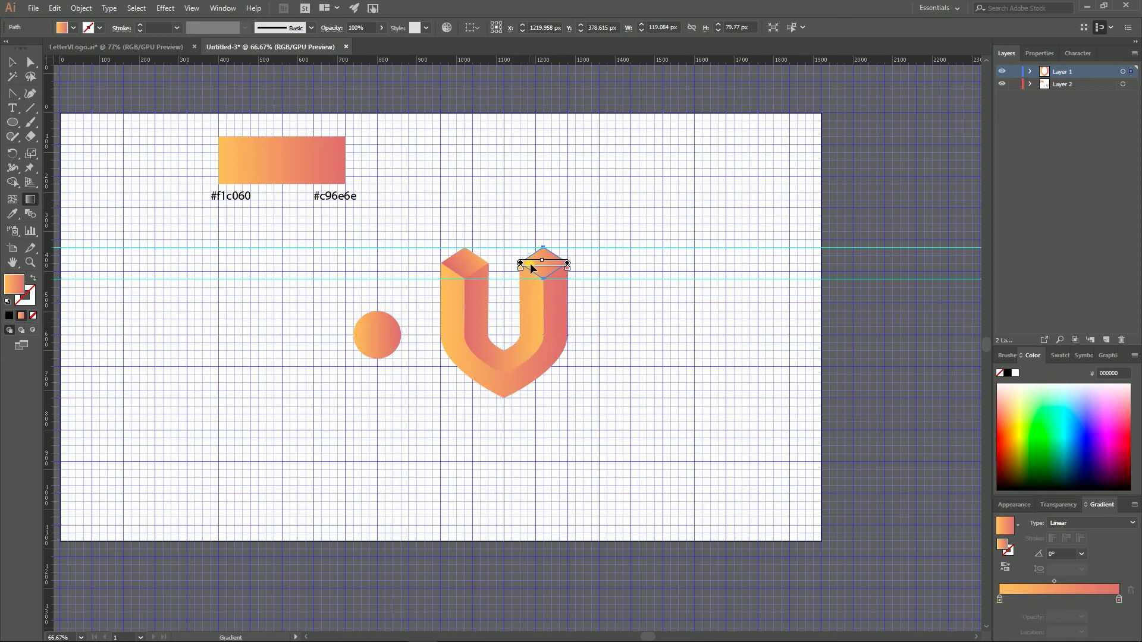
left_click_drag(530, 272, 561, 249)
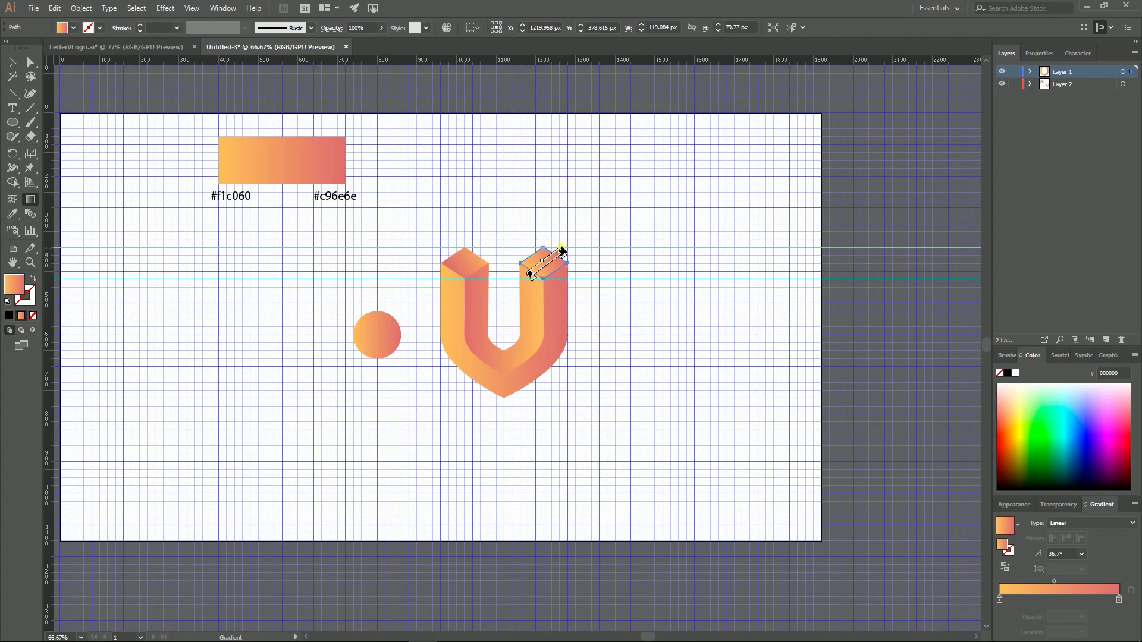
left_click(1005, 566)
left_click(12, 62)
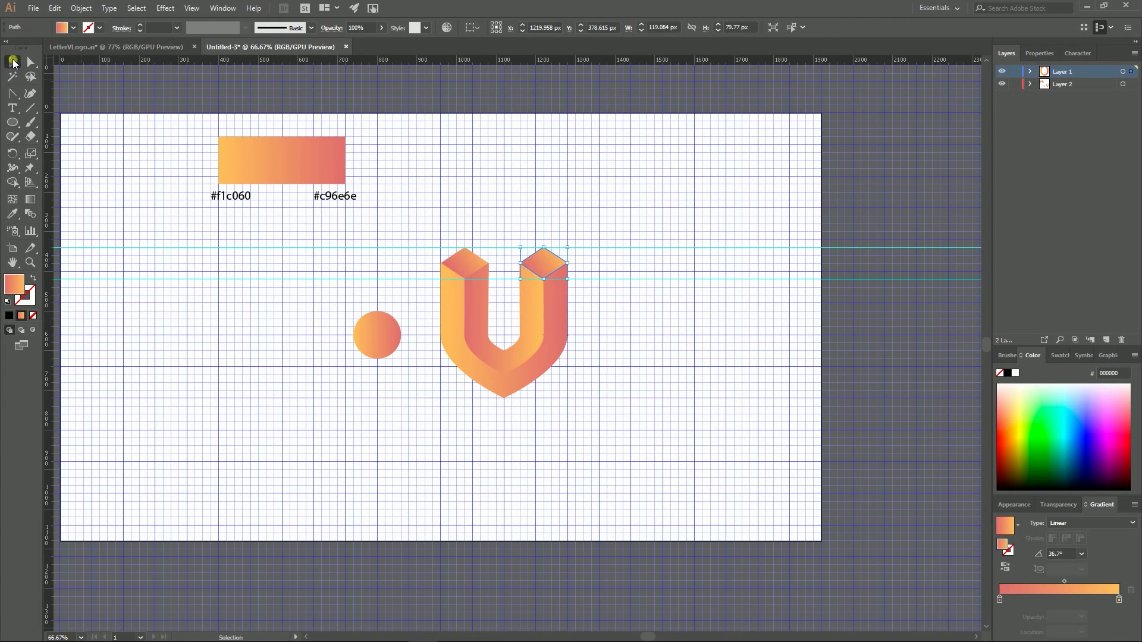
left_click(546, 228)
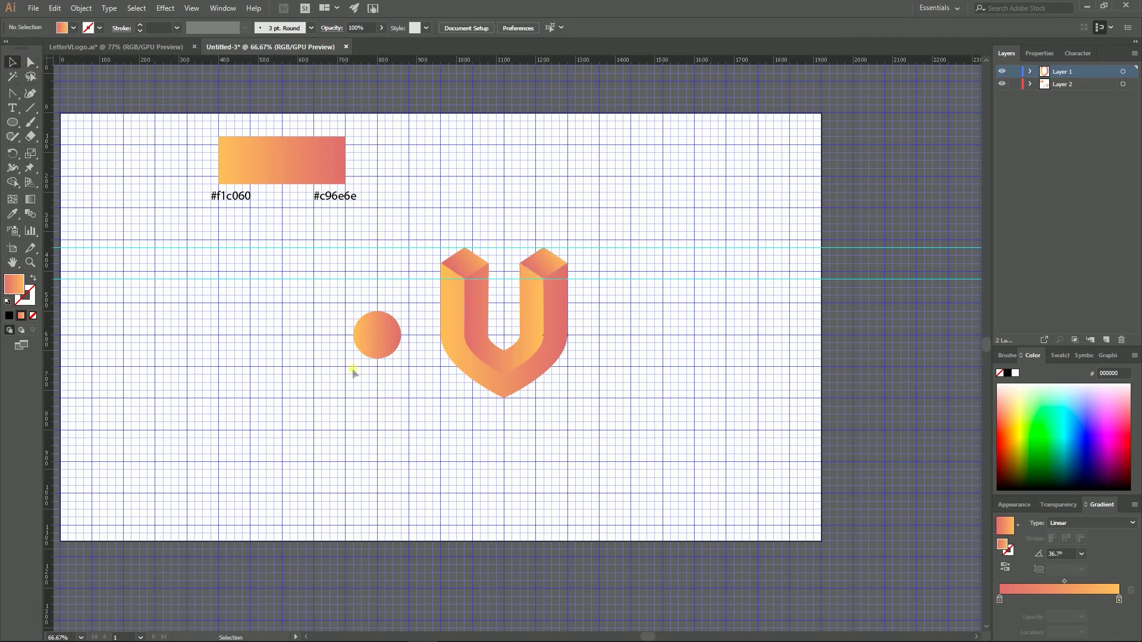
- Delete the gradient test circle, then marquee-select the entire U logo
left_click(372, 338)
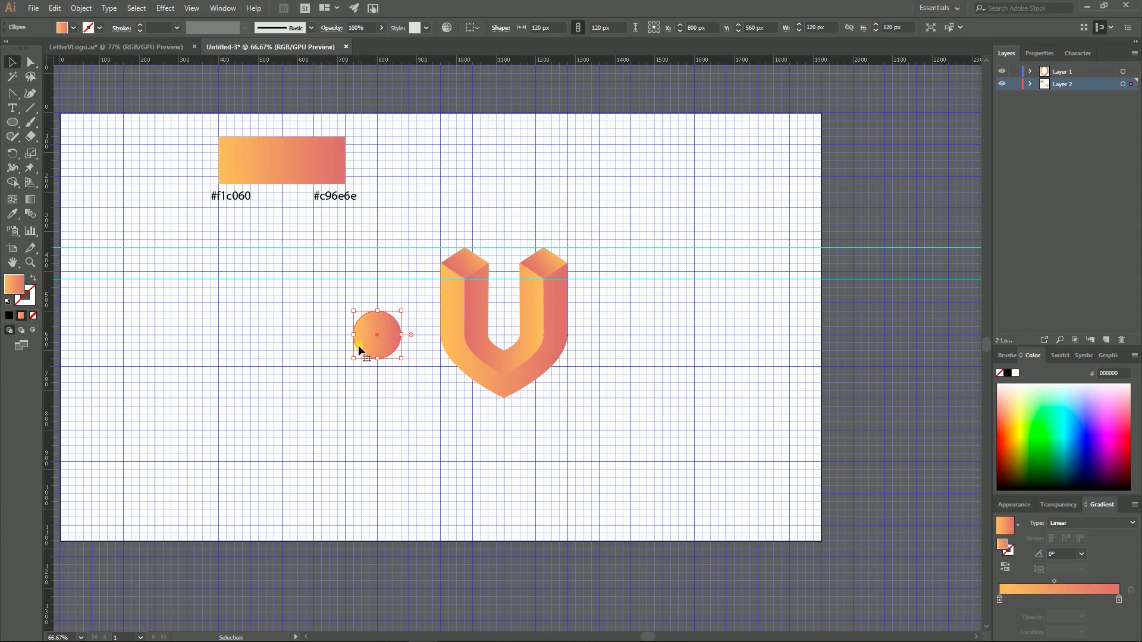
key("Delete")
left_click(30, 62)
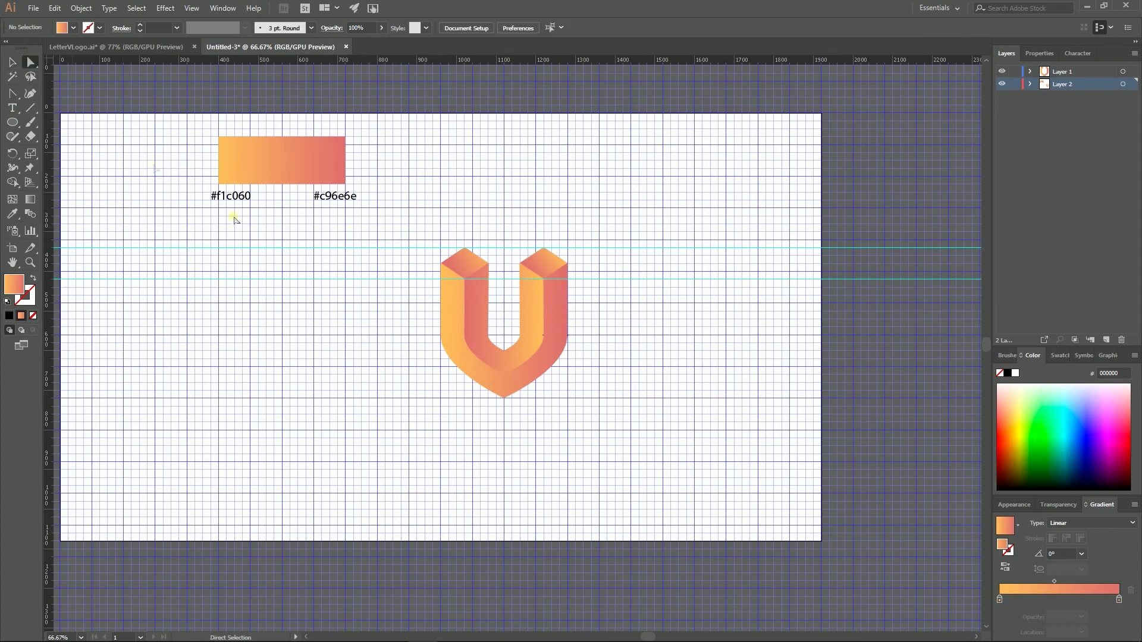
key("ctrl+a")
key("v")
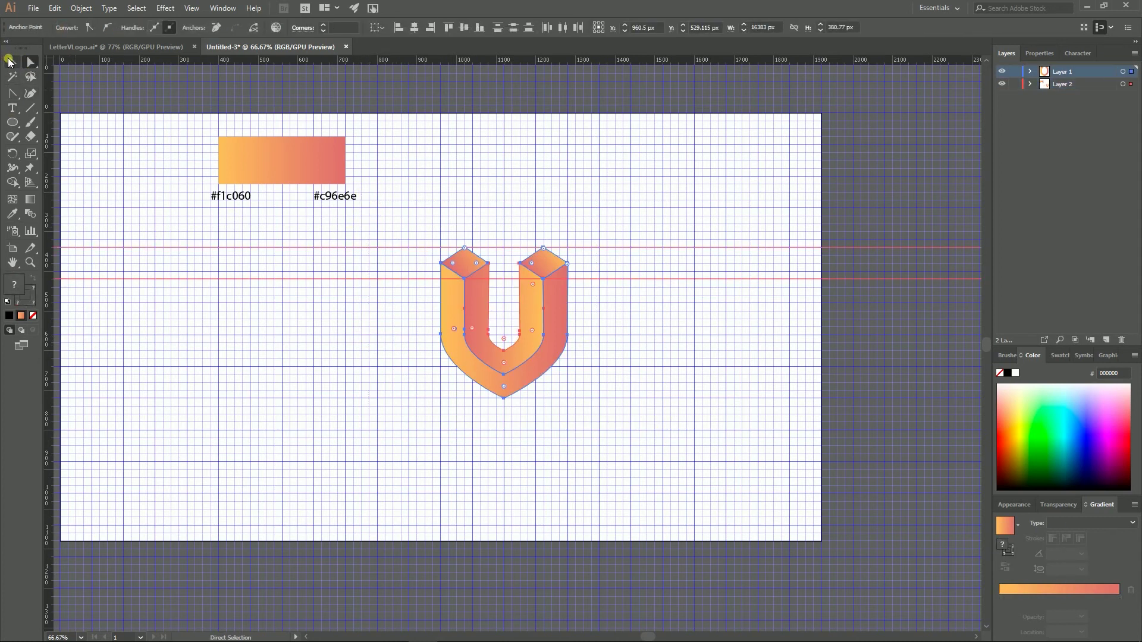
left_click(605, 348)
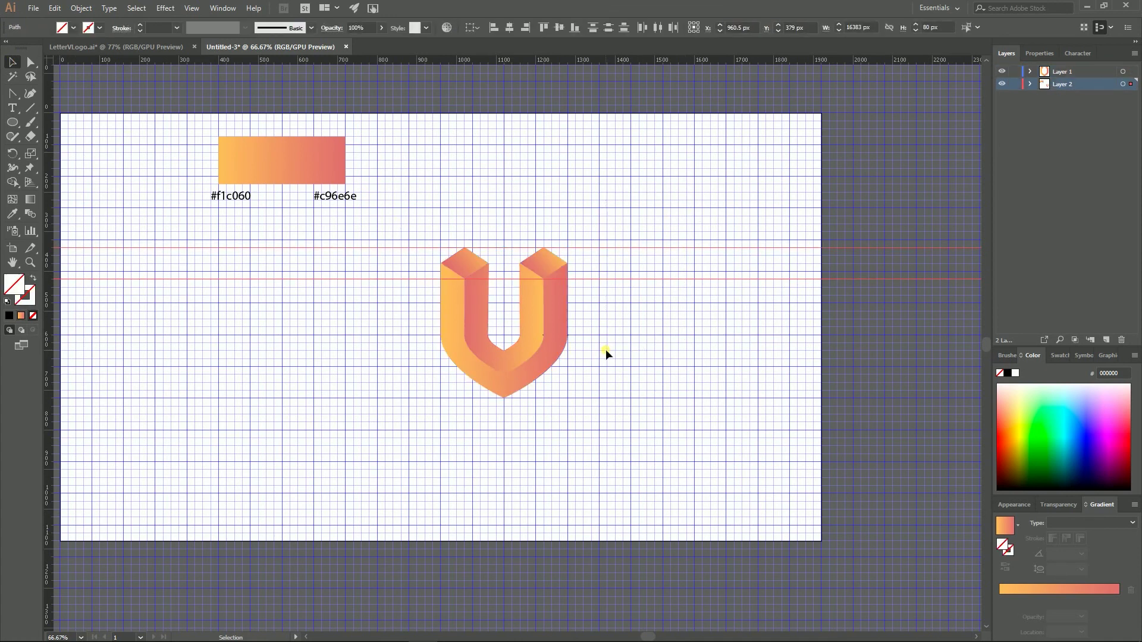
left_click(606, 349)
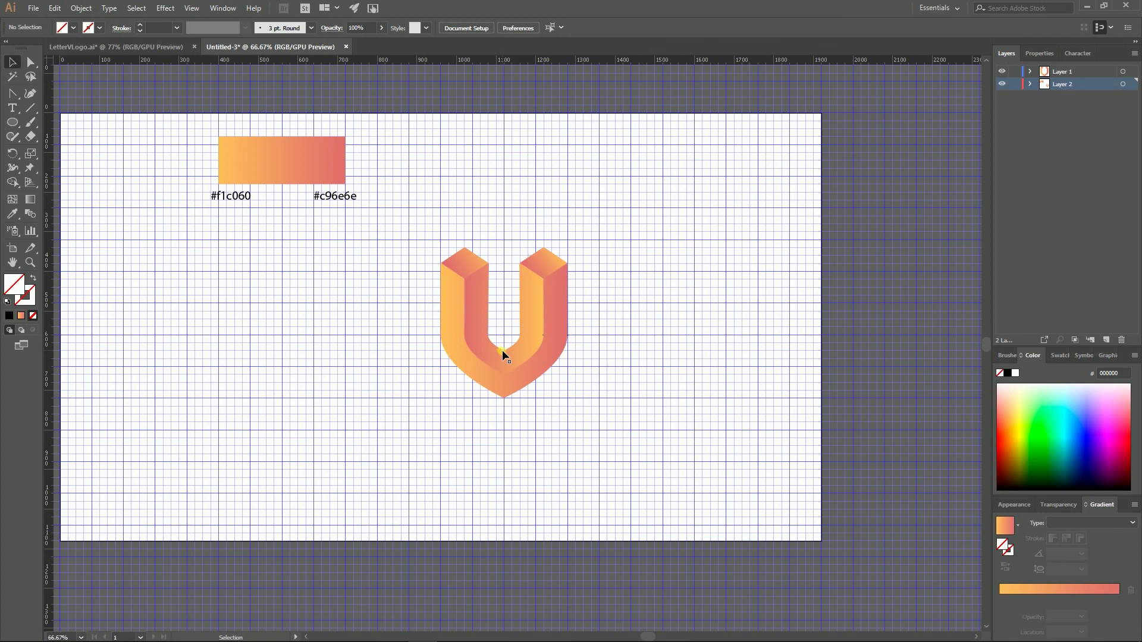
left_click_drag(388, 194, 527, 351)
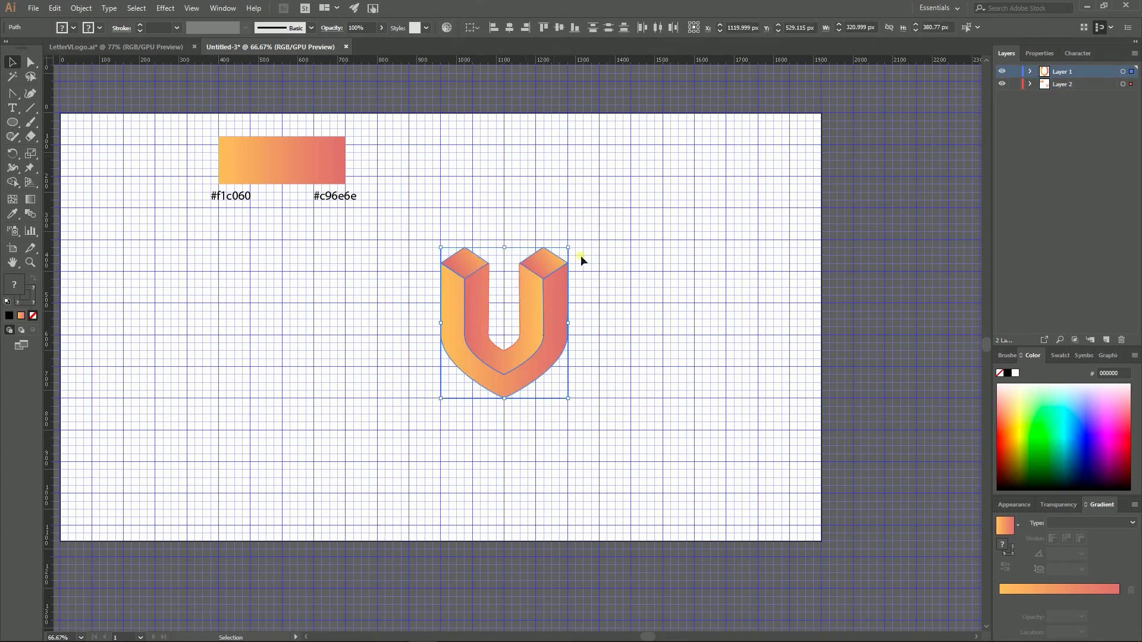
- In Recolor Artwork's colour wheel, shift the logo's colours to purple and pink and apply
left_click(447, 28)
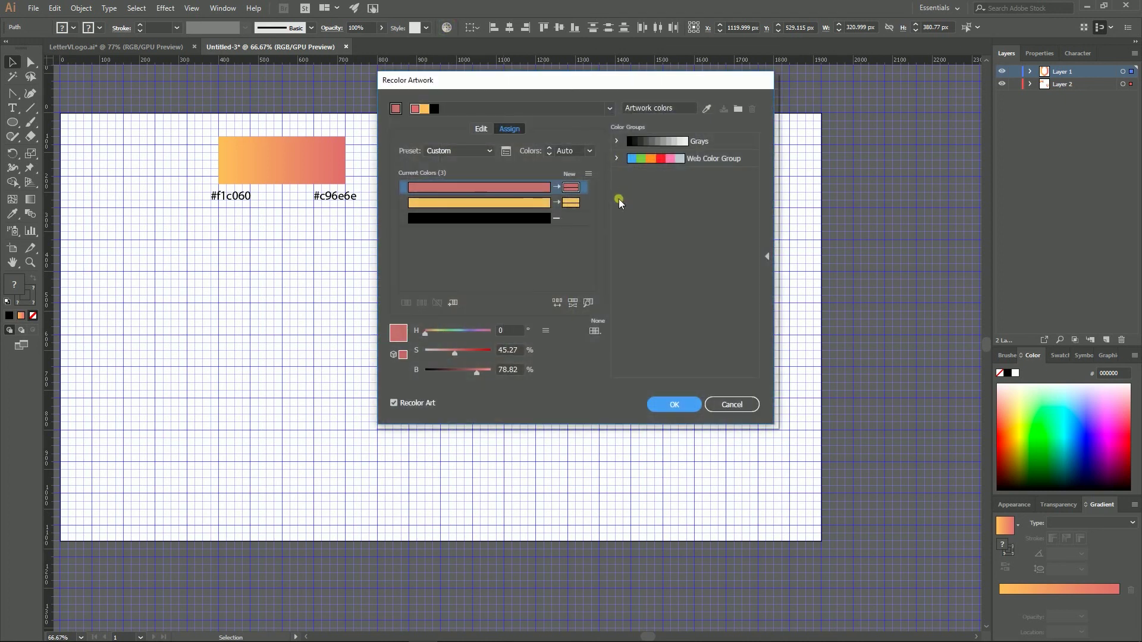
left_click(481, 129)
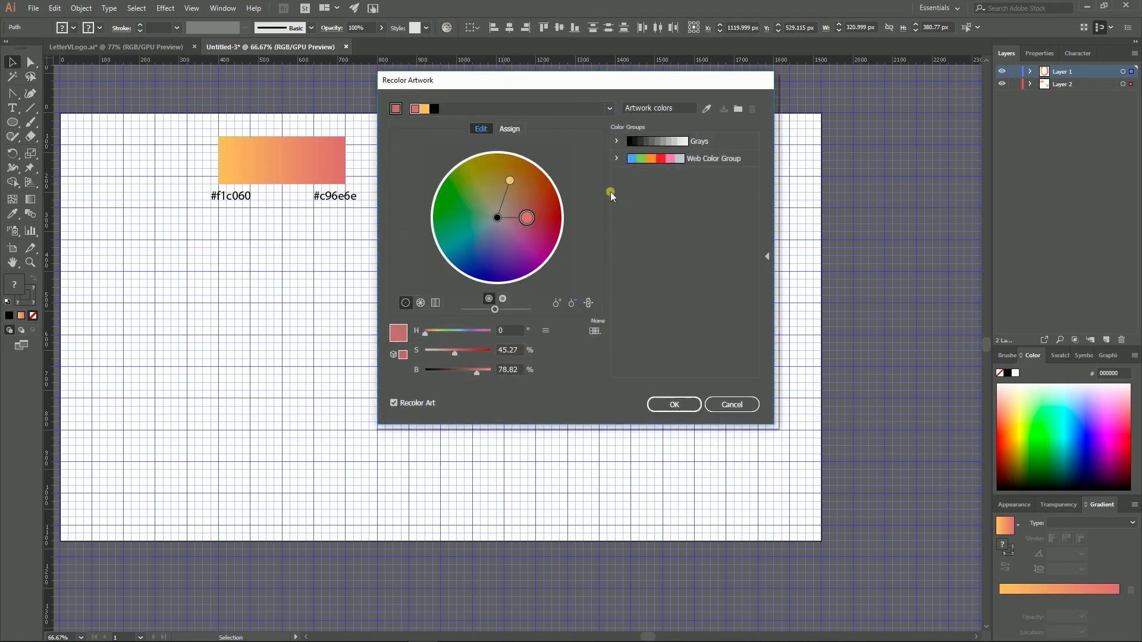
left_click_drag(601, 80, 876, 98)
mouse_move(805, 242)
left_mouse_down()
mouse_move(792, 268)
mouse_move(766, 277)
left_mouse_up()
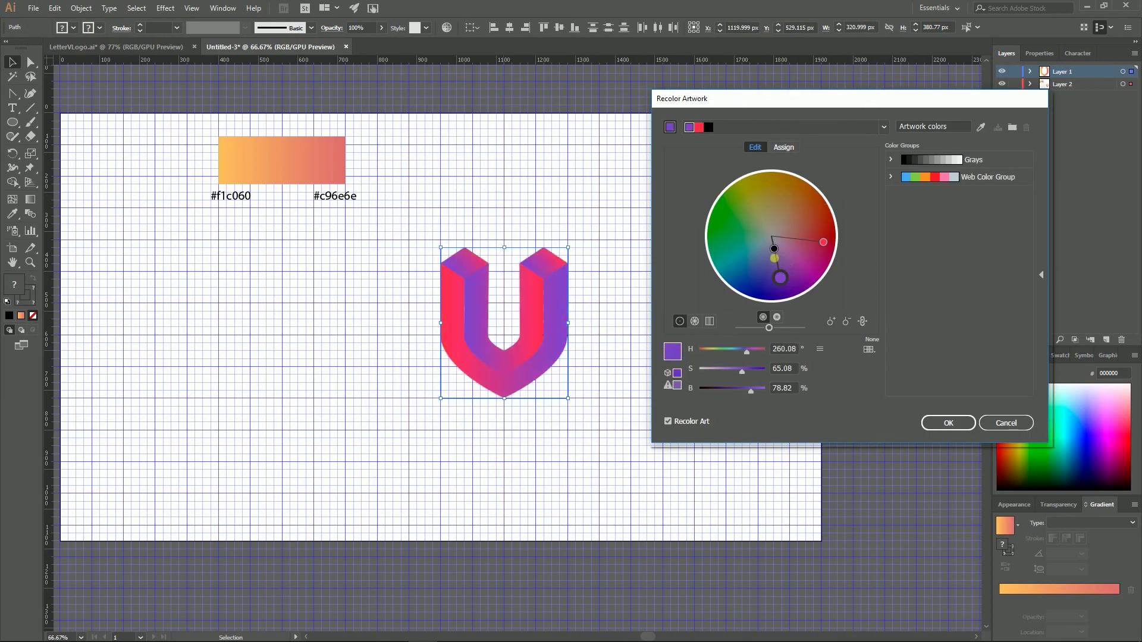
left_click(771, 240)
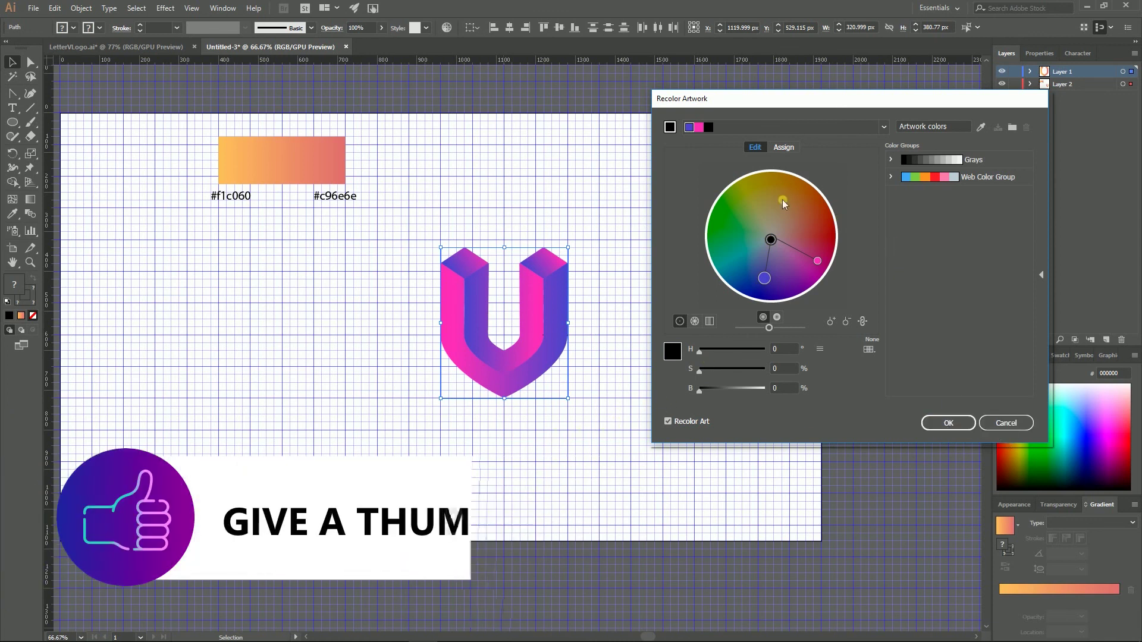
left_click(940, 424)
left_click(723, 322)
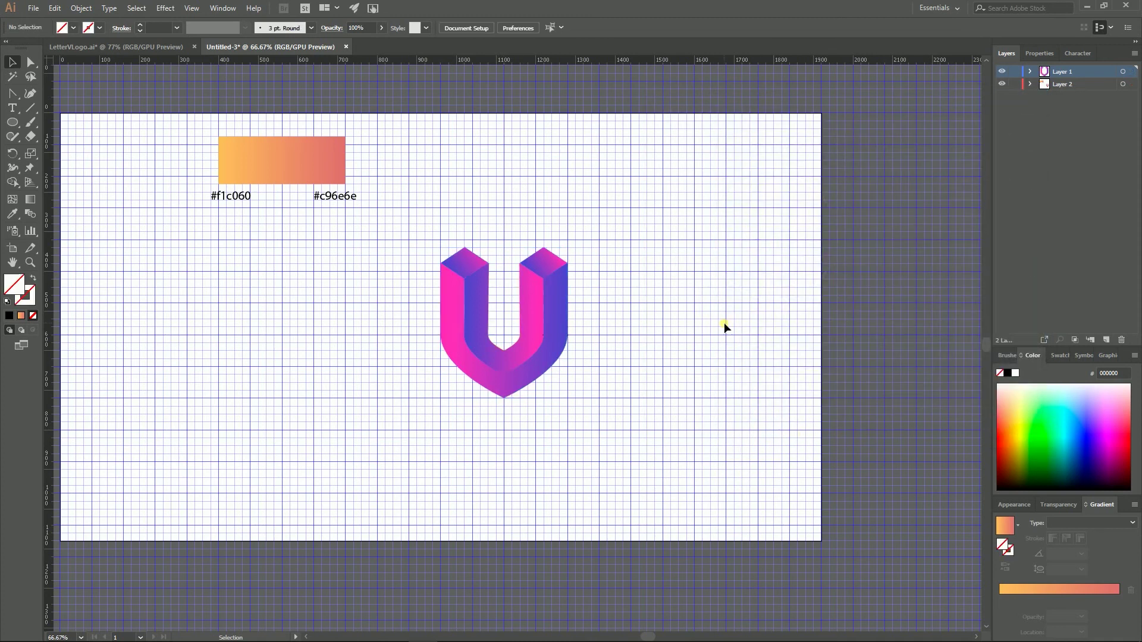